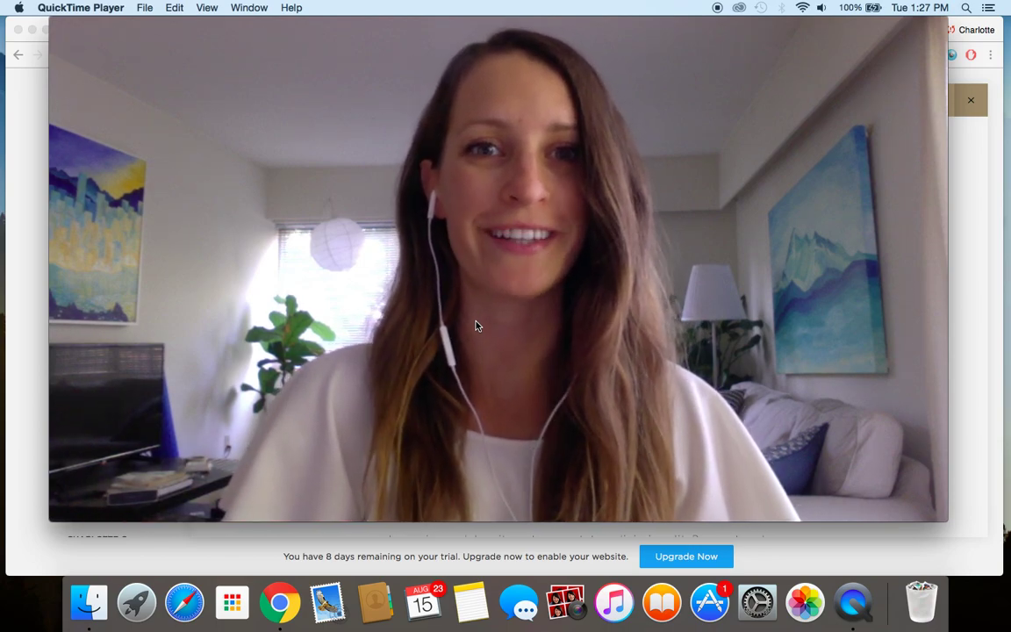
- Shrink the QuickTime webcam window and tuck it into the lower-right corner over the Services page
{"action": "mouse_move", "coordinate": [418, 255]}
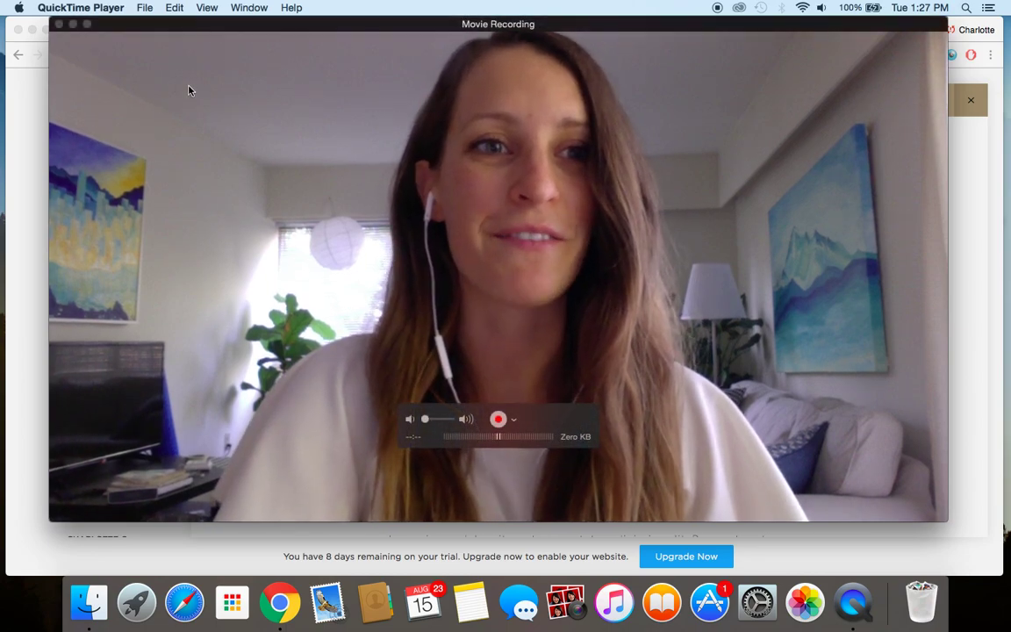
{"action": "left_click_drag", "start_coordinate": [48, 19], "coordinate": [649, 354]}
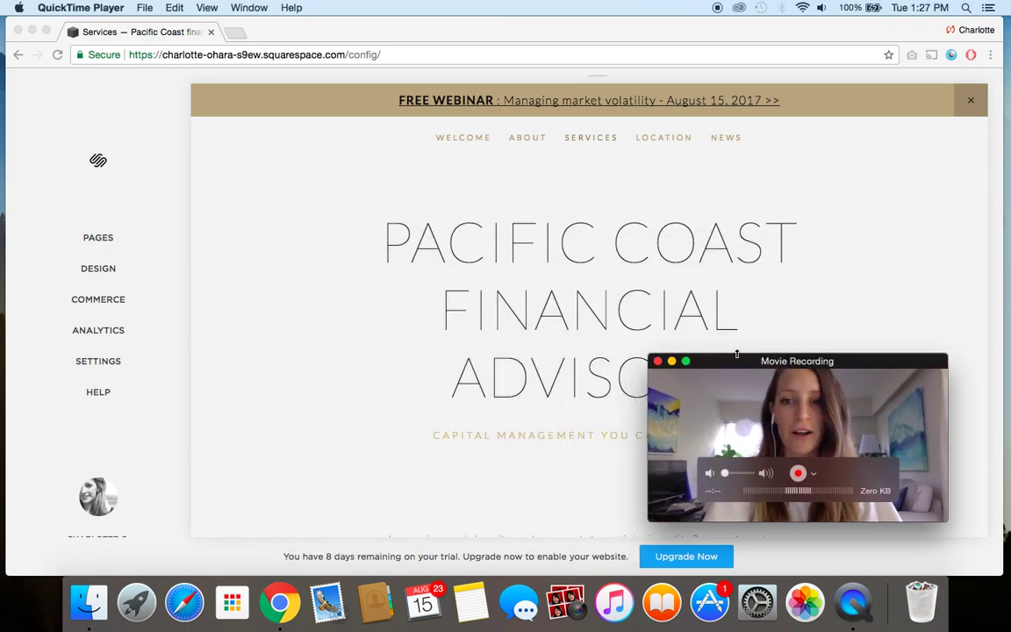
{"action": "left_click_drag", "start_coordinate": [735, 356], "coordinate": [801, 380]}
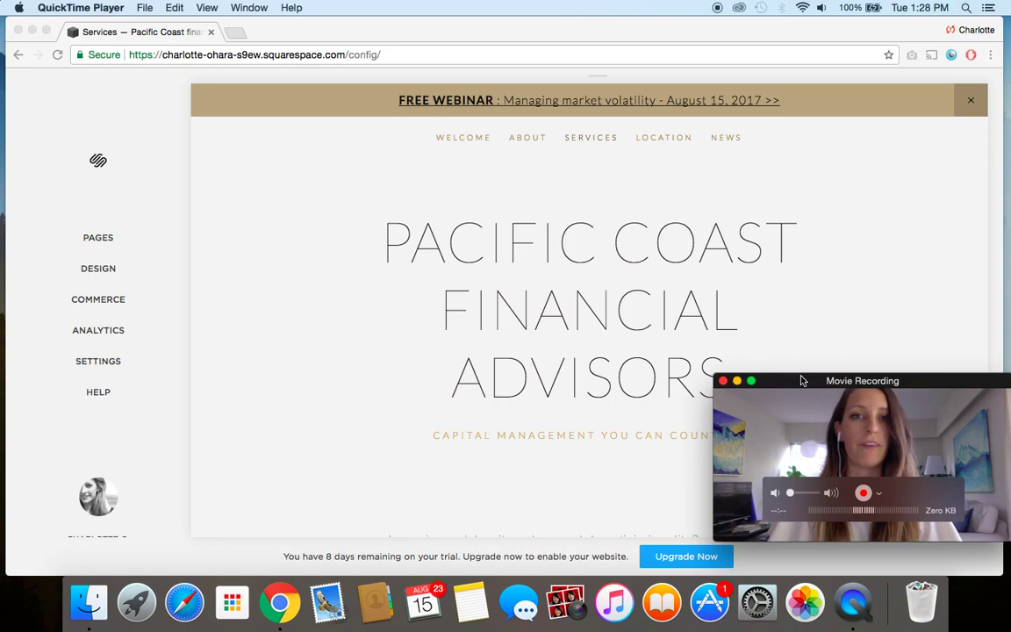
- Scroll the Services page preview down to the Lorem text and small, medium and large sample buttons
{"action": "left_click", "coordinate": [44, 176]}
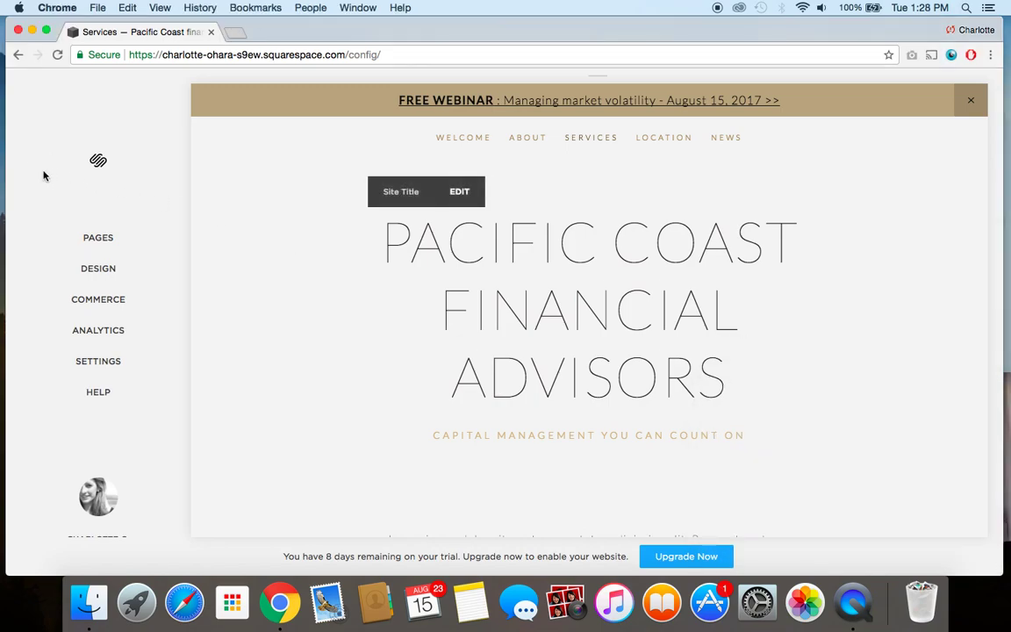
{"action": "scroll", "coordinate": [43, 174], "scroll_direction": "down", "scroll_amount": 1}
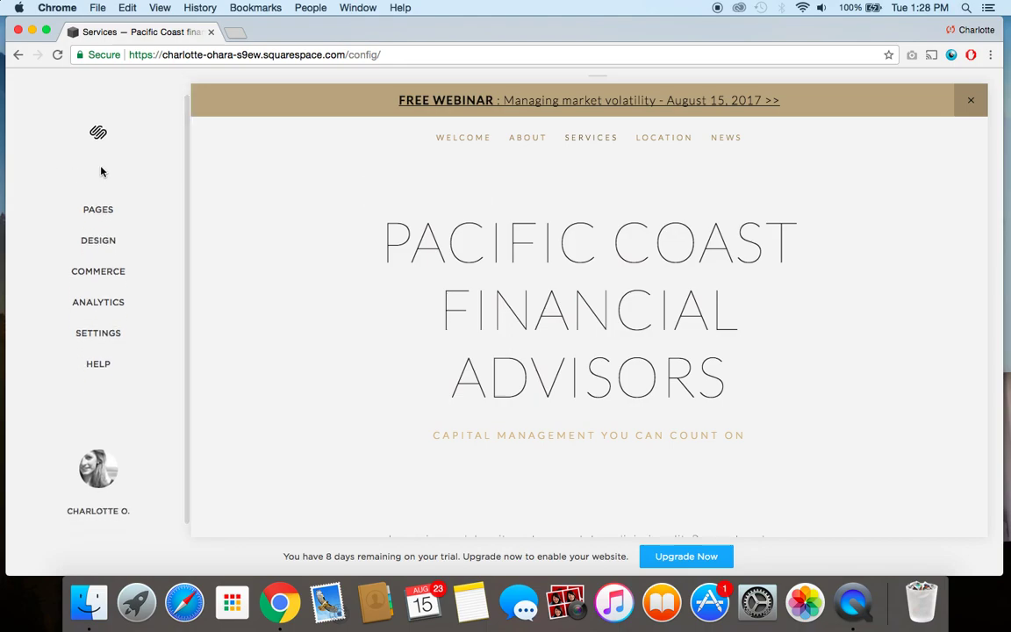
{"action": "scroll", "coordinate": [344, 212], "scroll_direction": "down", "scroll_amount": 5}
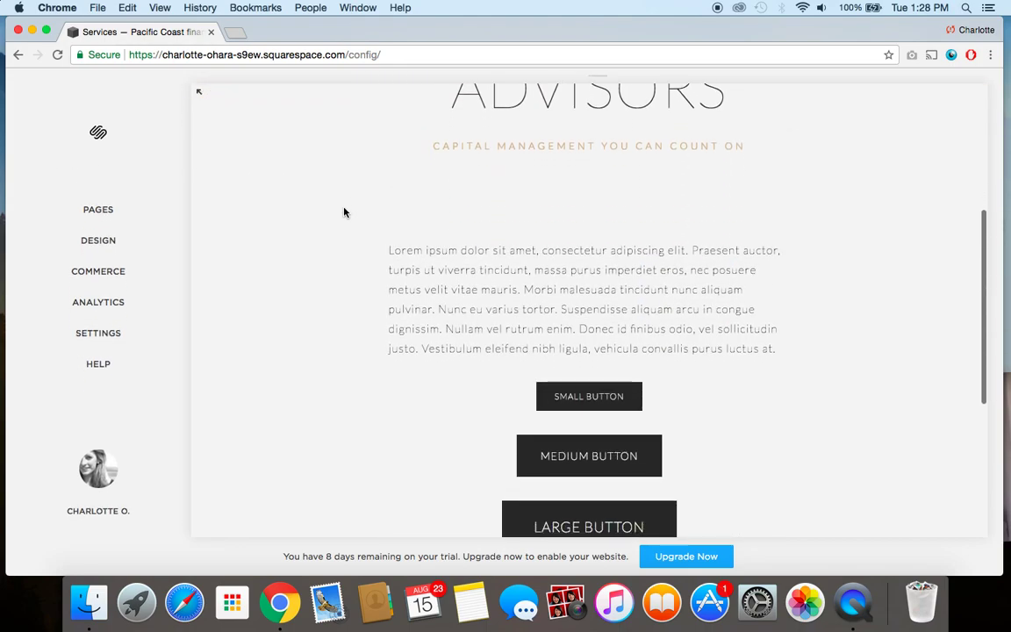
{"action": "scroll", "coordinate": [344, 211], "scroll_direction": "up", "scroll_amount": 5}
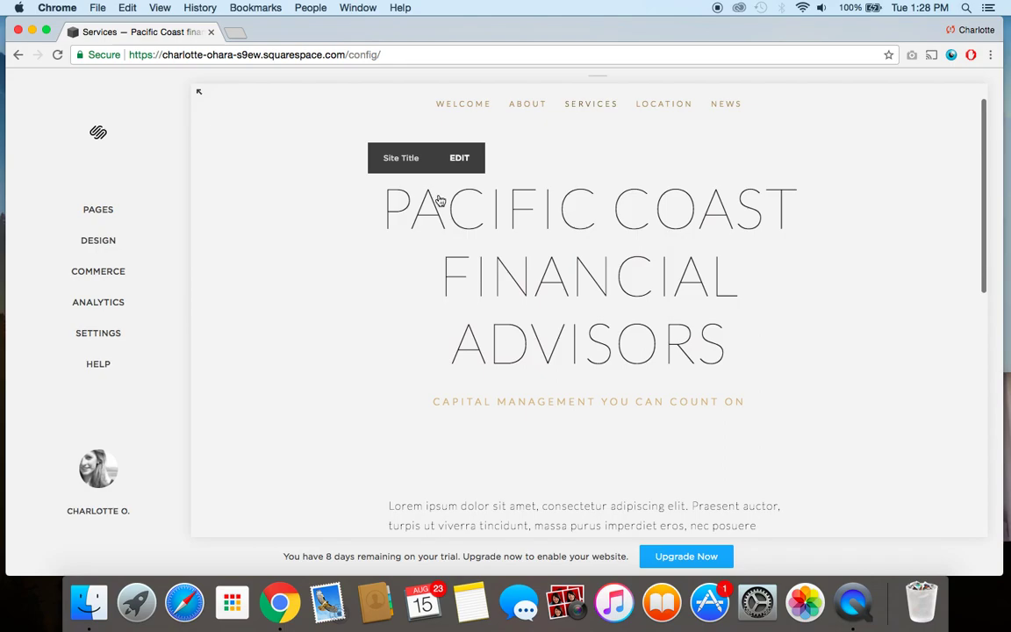
{"action": "scroll", "coordinate": [614, 259], "scroll_direction": "down", "scroll_amount": 4}
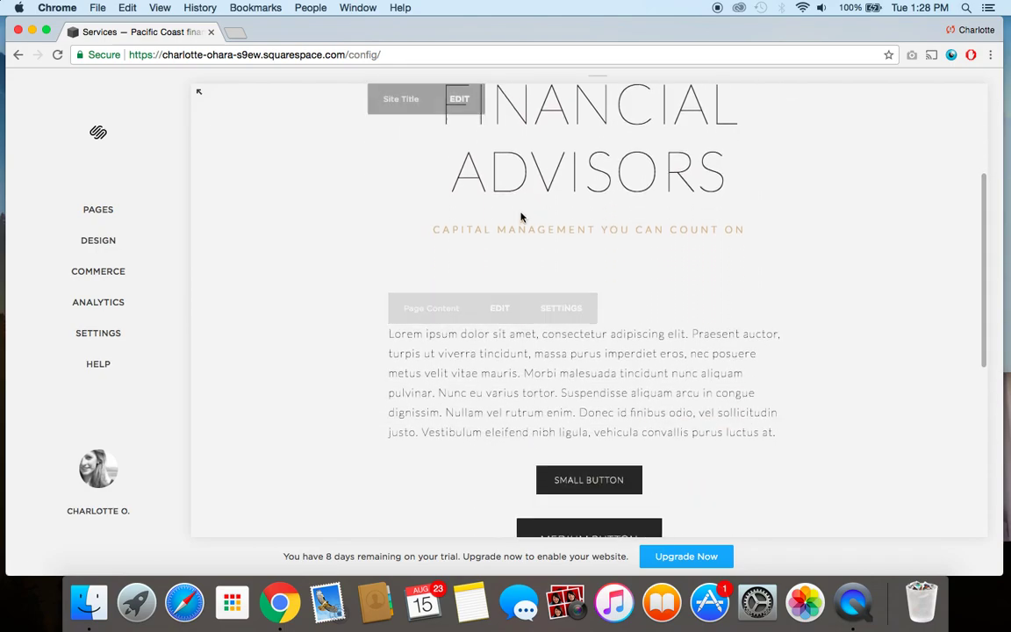
{"action": "scroll", "coordinate": [514, 324], "scroll_direction": "down", "scroll_amount": 1}
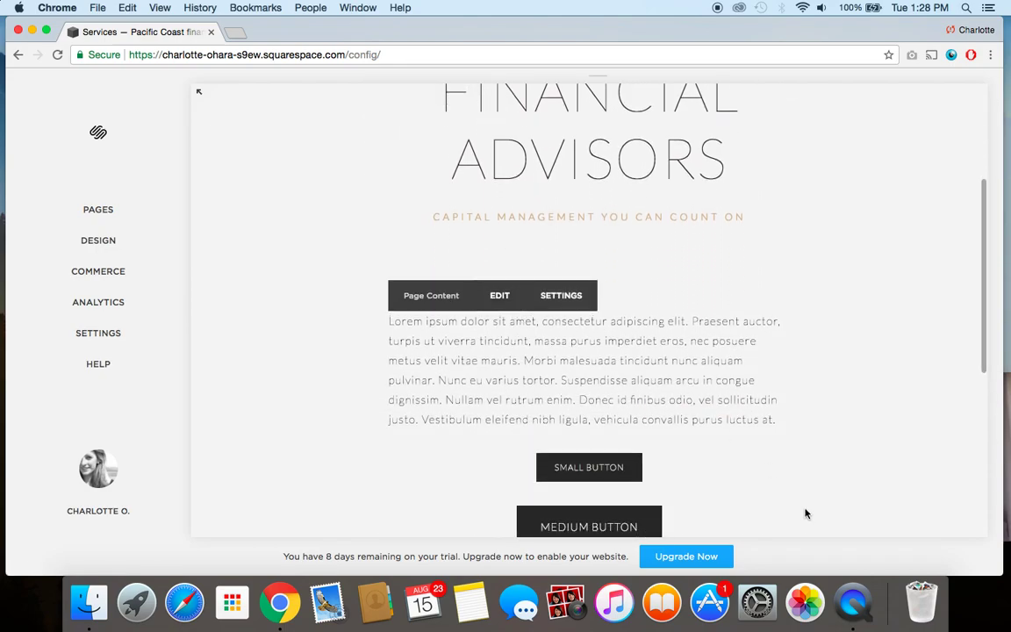
{"action": "left_click", "coordinate": [860, 613]}
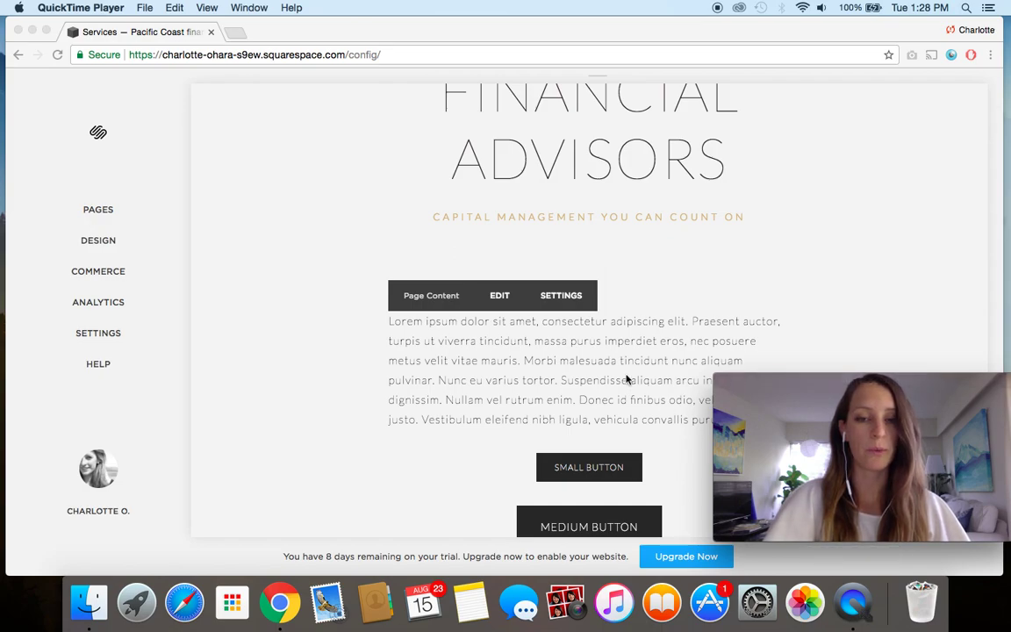
{"action": "scroll", "coordinate": [627, 379], "scroll_direction": "down", "scroll_amount": 3}
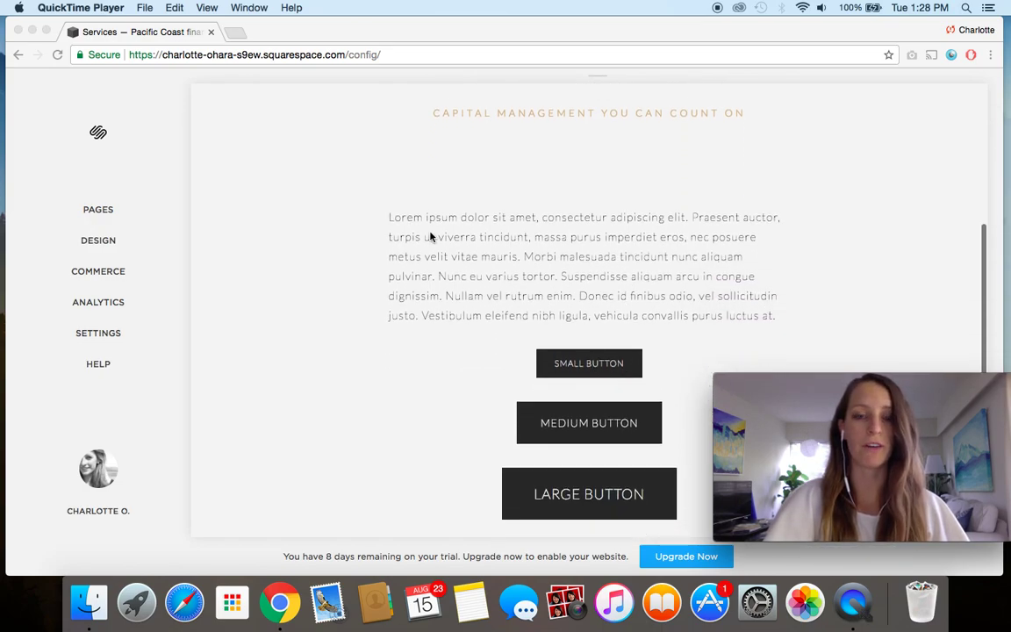
{"action": "scroll", "coordinate": [412, 284], "scroll_direction": "down", "scroll_amount": 2}
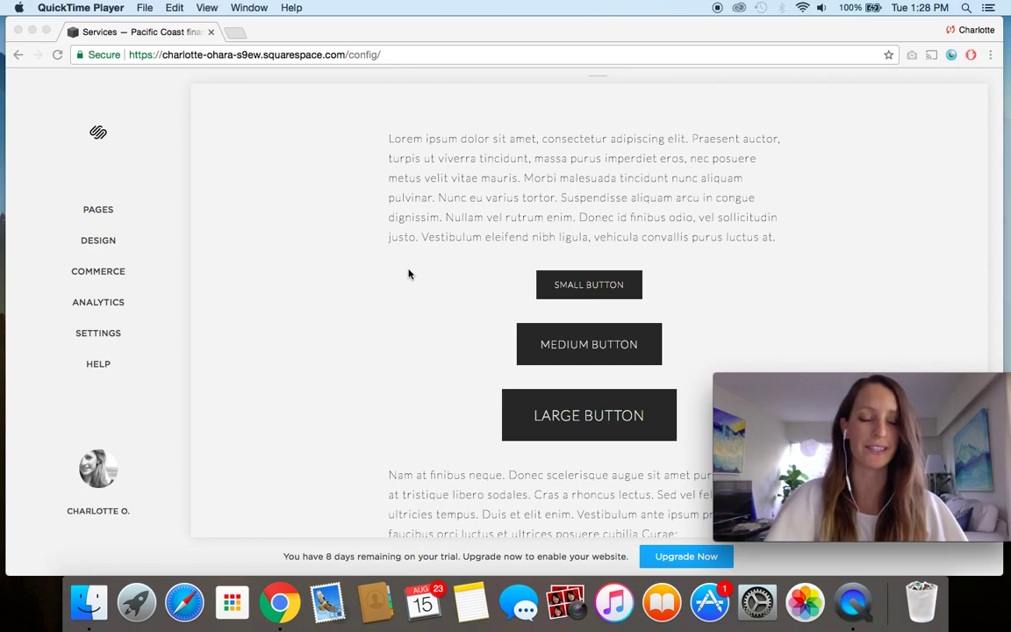
{"action": "left_click", "coordinate": [449, 207]}
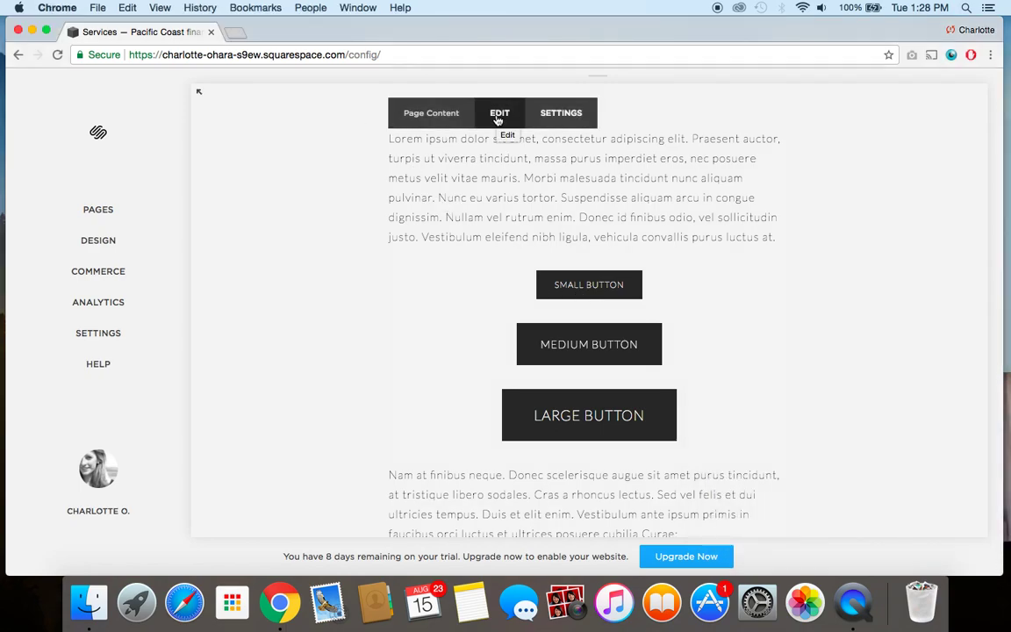
- Edit the Page Content and insert a Button block below the first paragraph
{"action": "left_click", "coordinate": [498, 119]}
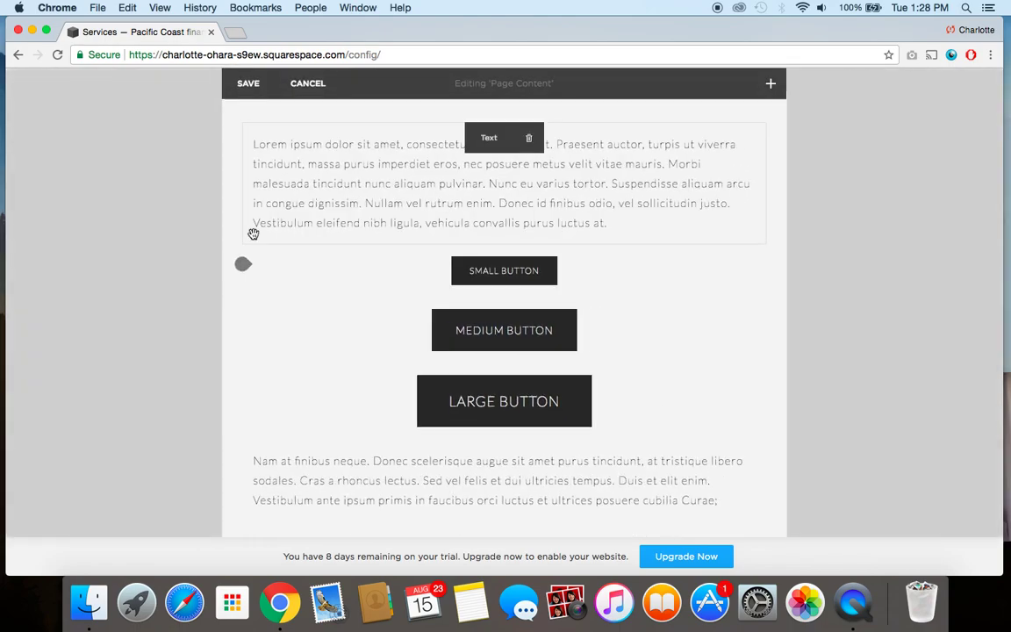
{"action": "mouse_move", "coordinate": [243, 264]}
{"action": "left_mouse_down"}
{"action": "mouse_move", "coordinate": [242, 255]}
{"action": "mouse_move", "coordinate": [243, 268]}
{"action": "left_mouse_up"}
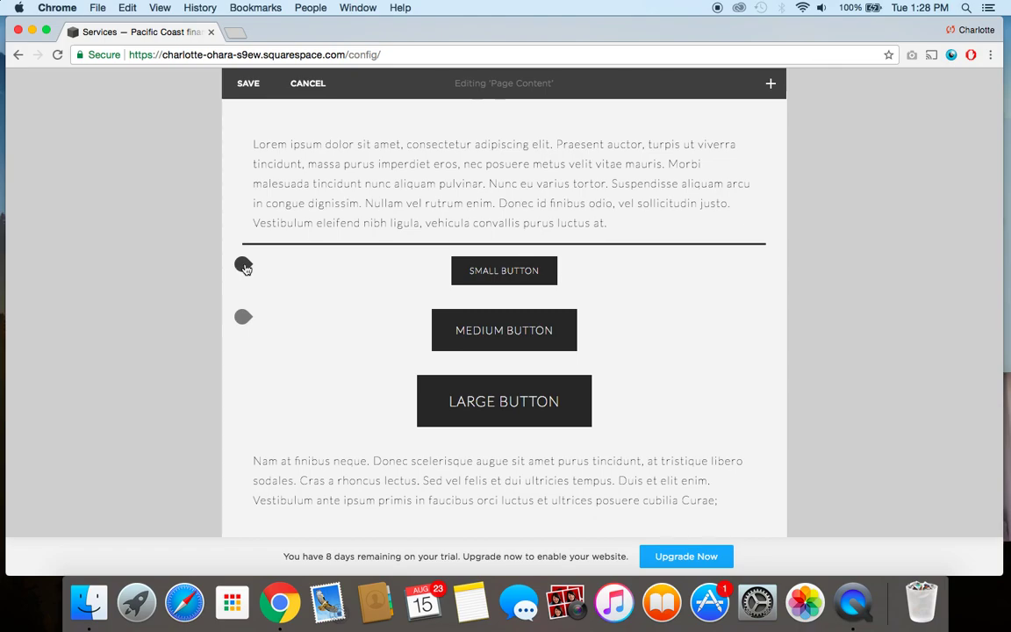
{"action": "left_click", "coordinate": [244, 266]}
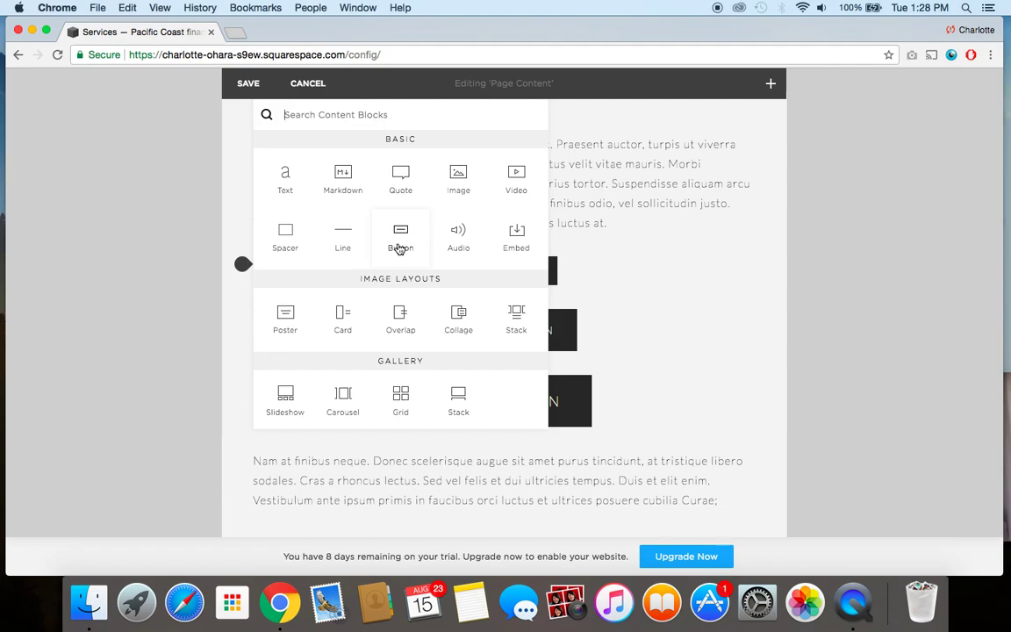
{"action": "left_click", "coordinate": [400, 249]}
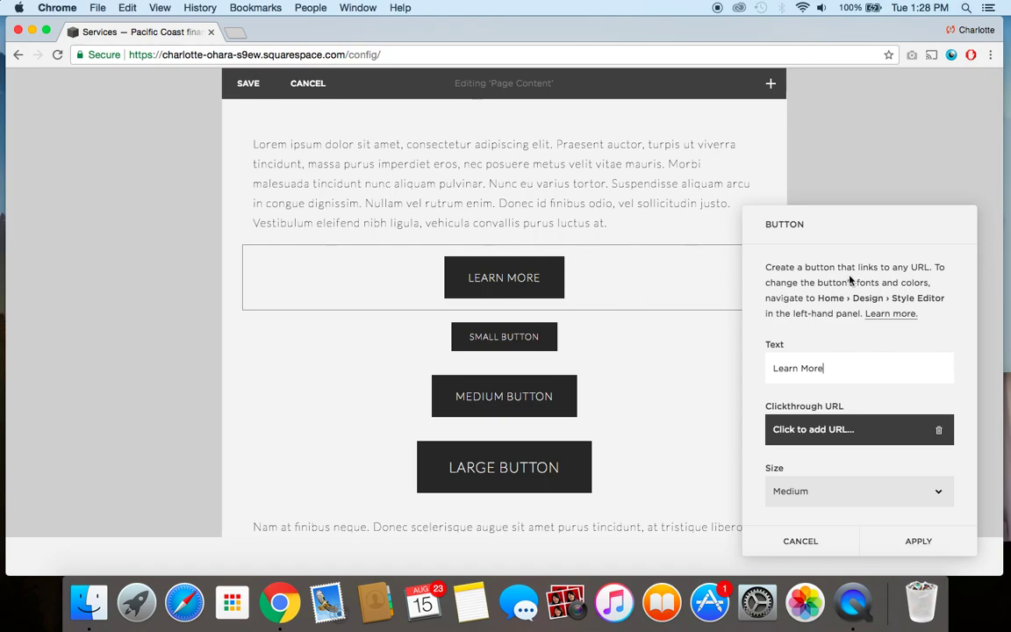
- Replace the button's Learn More label with 'View services'
{"action": "scroll", "coordinate": [826, 339], "scroll_direction": "down", "scroll_amount": 1}
{"action": "scroll", "coordinate": [826, 338], "scroll_direction": "up", "scroll_amount": 1}
{"action": "triple_click", "coordinate": [834, 368]}
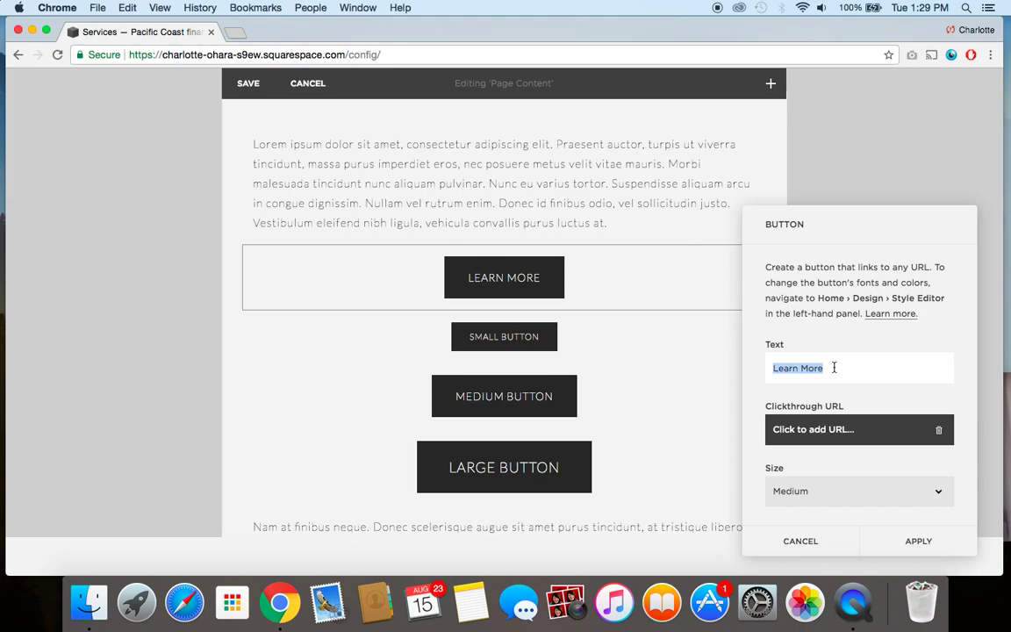
{"action": "type", "text": "V"}
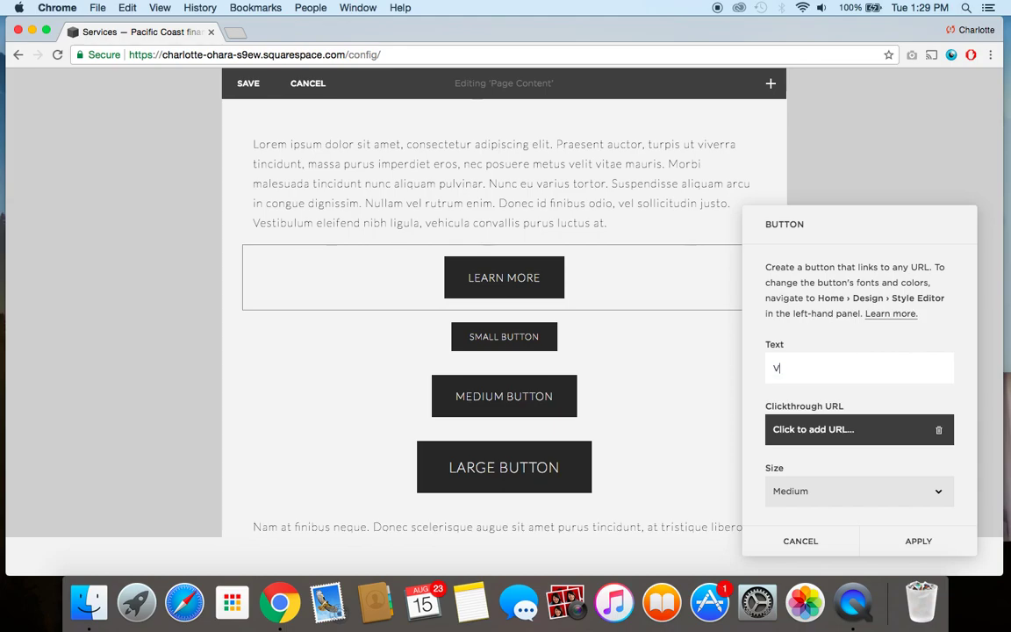
{"action": "type", "text": "iew services"}
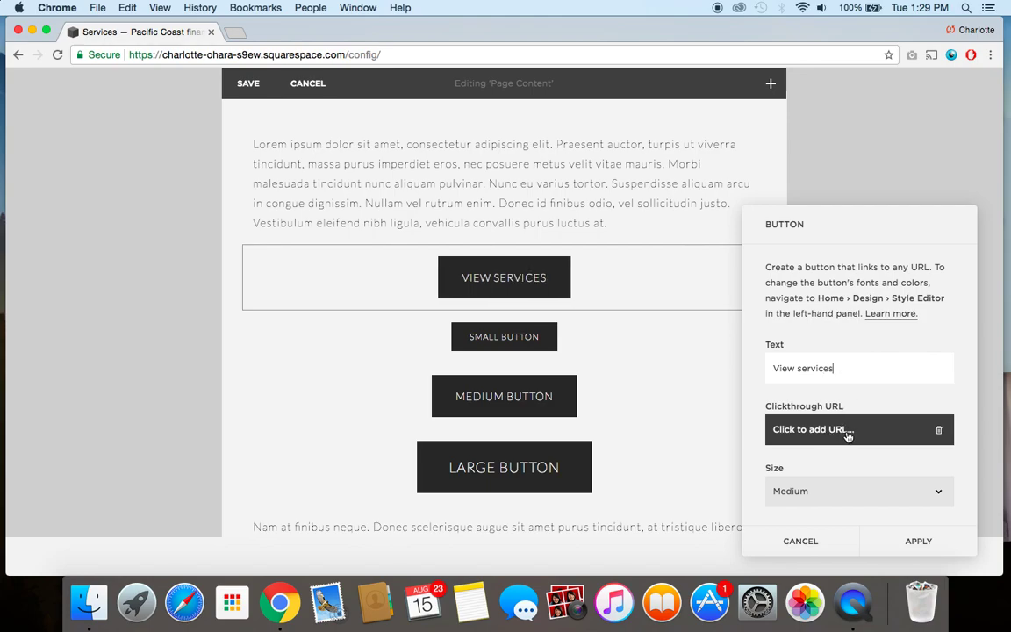
{"action": "left_click", "coordinate": [848, 436]}
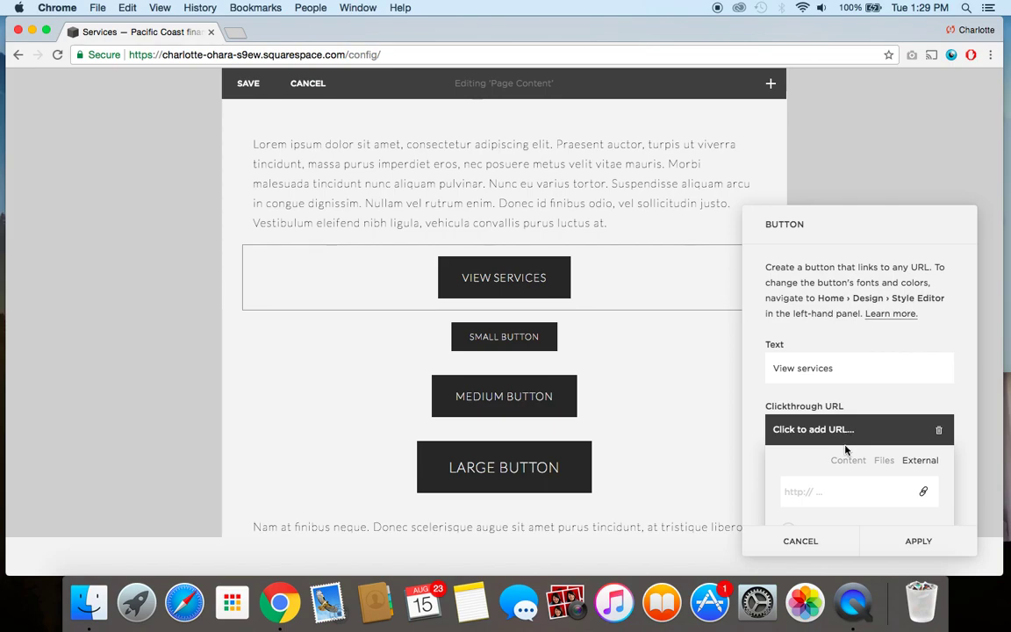
- Set the button's clickthrough URL to the Services page (/services) and apply it
{"action": "scroll", "coordinate": [846, 450], "scroll_direction": "down", "scroll_amount": 2}
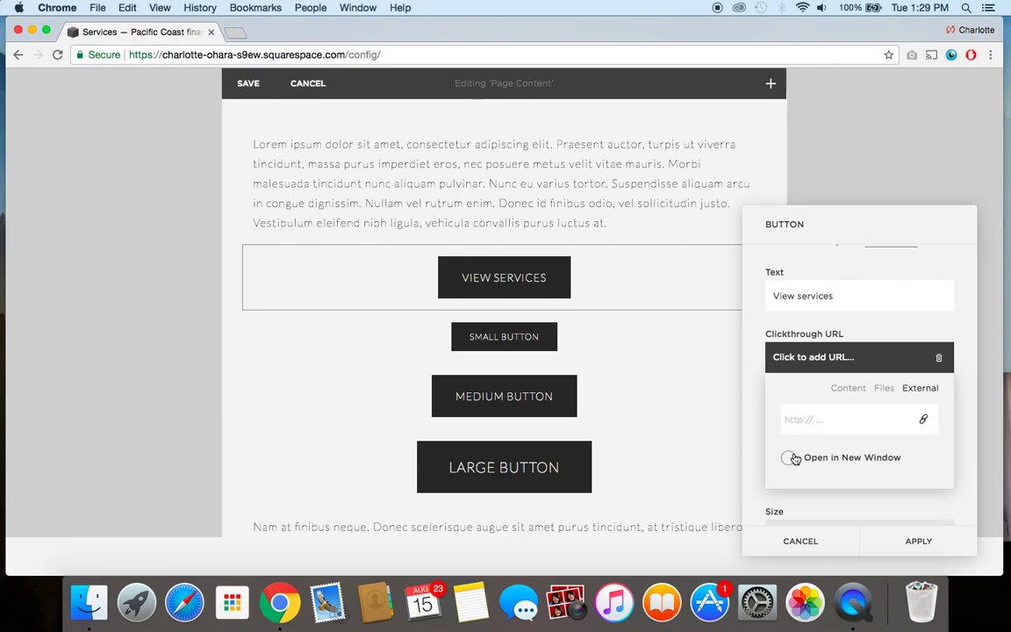
{"action": "left_click", "coordinate": [849, 388]}
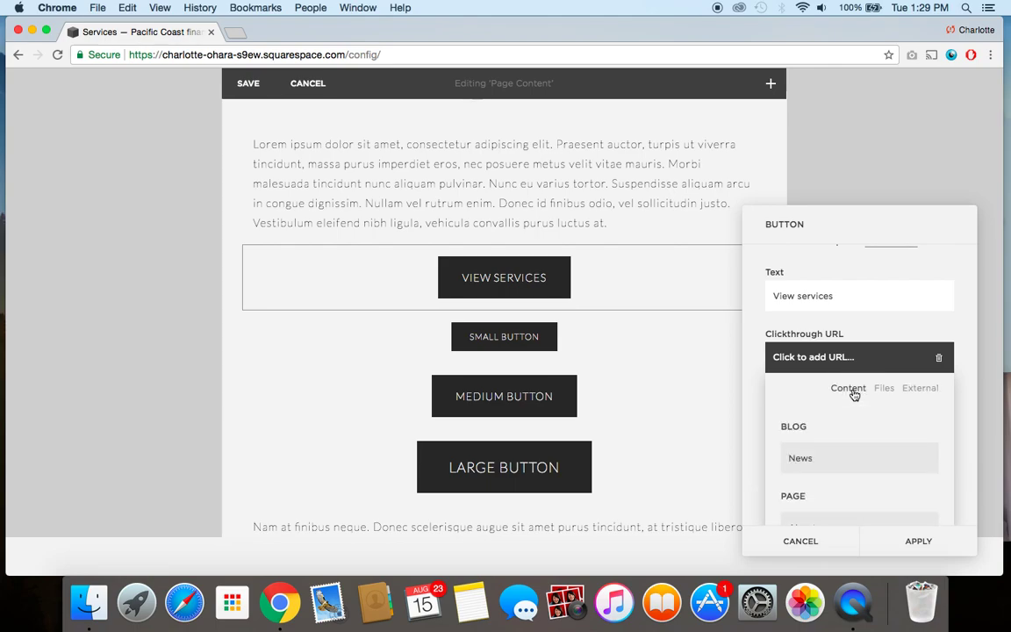
{"action": "scroll", "coordinate": [836, 426], "scroll_direction": "down", "scroll_amount": 2}
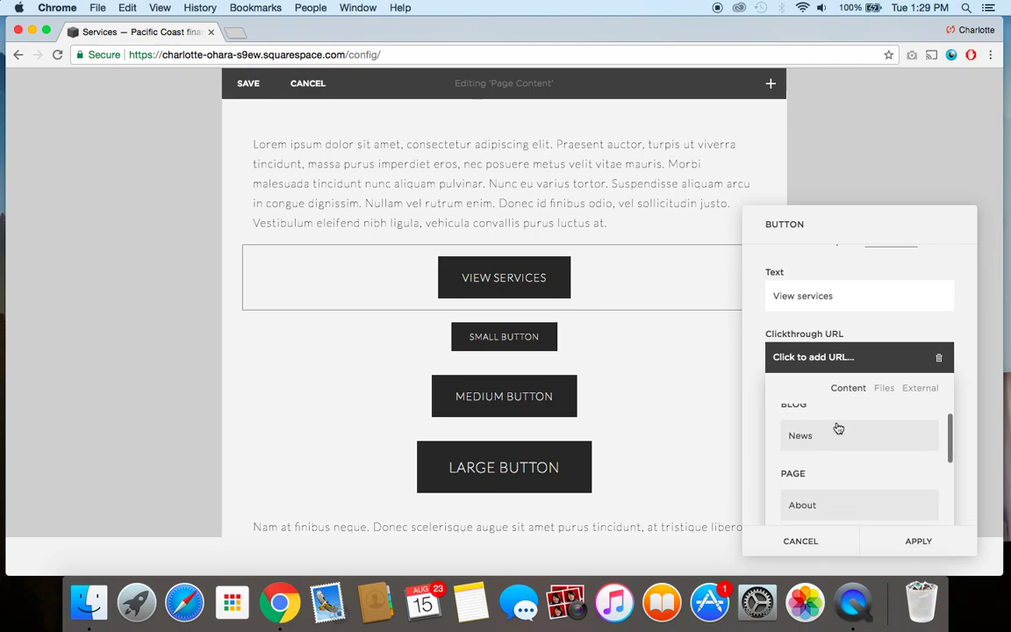
{"action": "scroll", "coordinate": [837, 427], "scroll_direction": "up", "scroll_amount": 2}
{"action": "scroll", "coordinate": [836, 426], "scroll_direction": "down", "scroll_amount": 4}
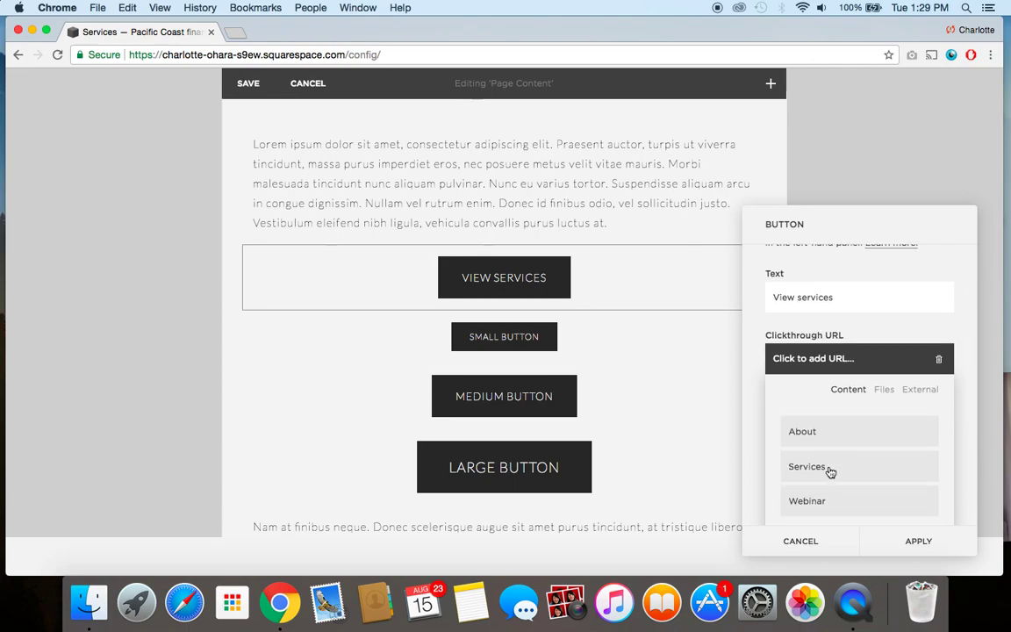
{"action": "left_click", "coordinate": [832, 476]}
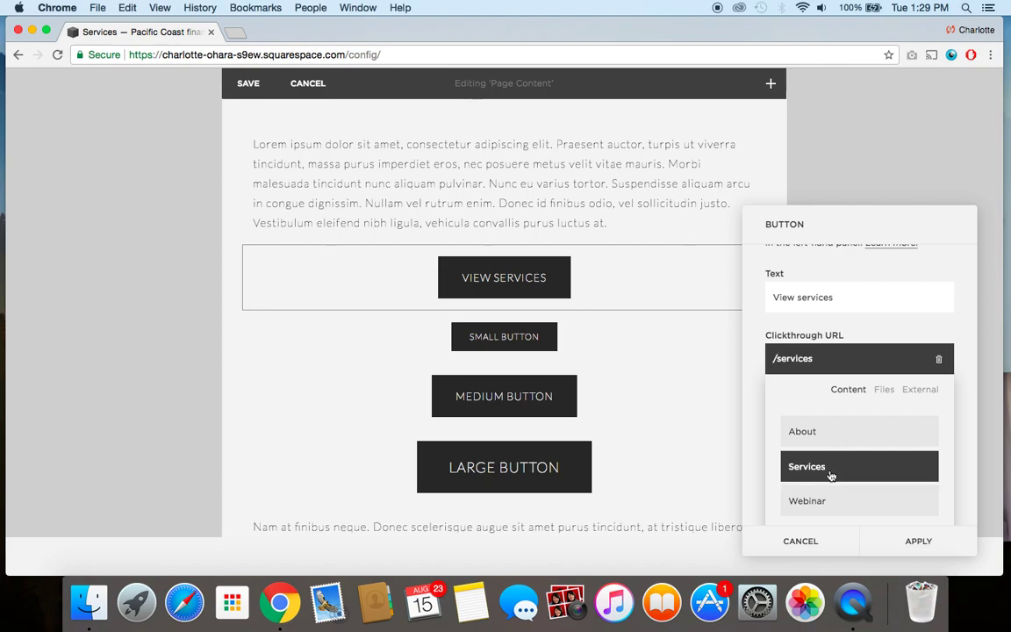
{"action": "left_click", "coordinate": [918, 541]}
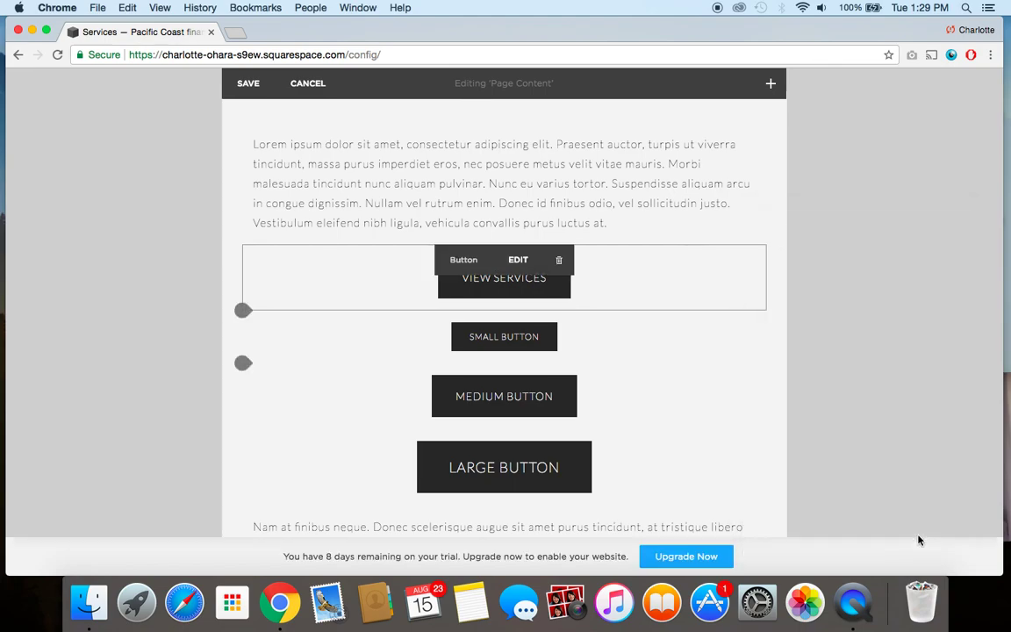
{"action": "left_click", "coordinate": [522, 271]}
- Try Left and Right alignment for the View Services button, settling back on Center
{"action": "scroll", "coordinate": [840, 380], "scroll_direction": "down", "scroll_amount": 3}
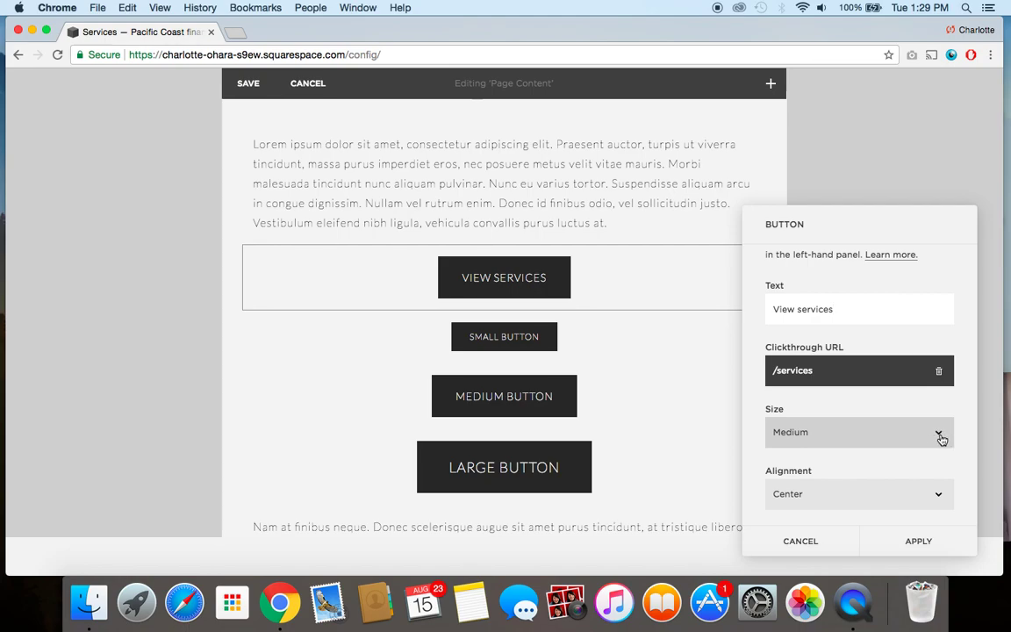
{"action": "left_click", "coordinate": [939, 497]}
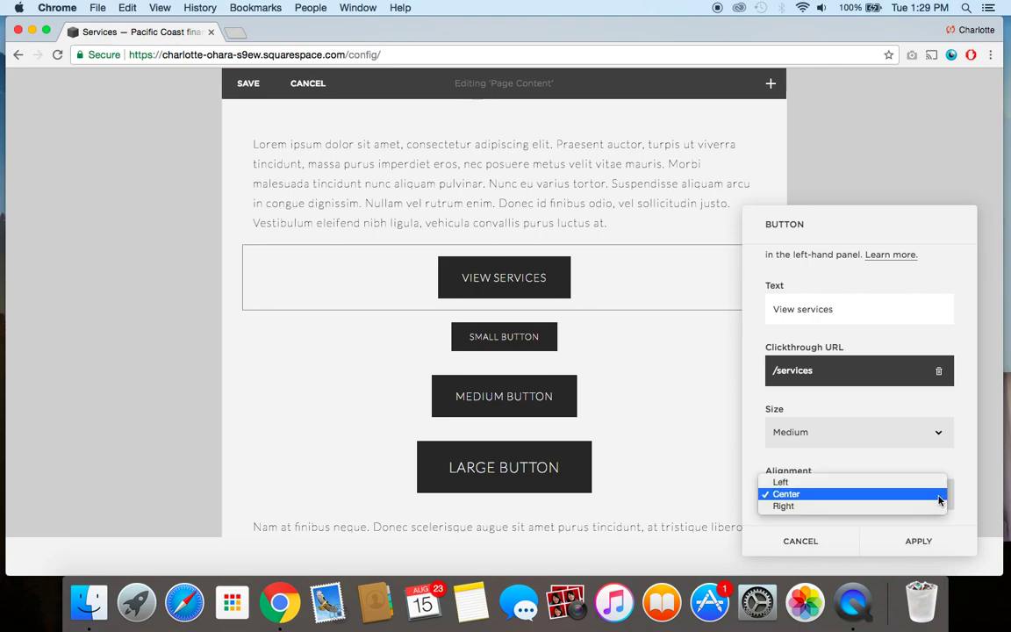
{"action": "left_click", "coordinate": [875, 483]}
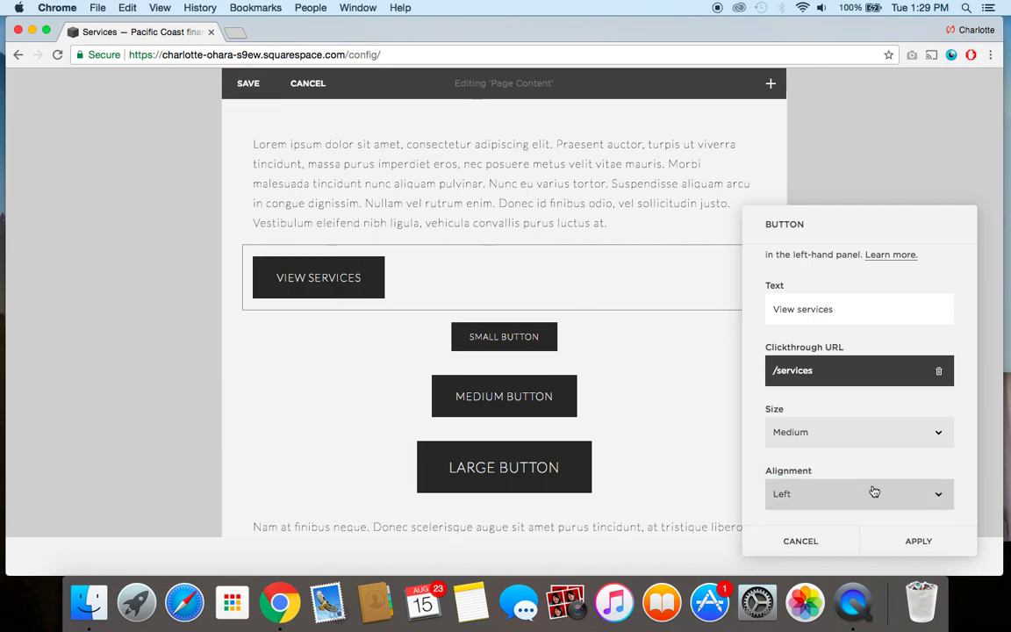
{"action": "left_click", "coordinate": [939, 492]}
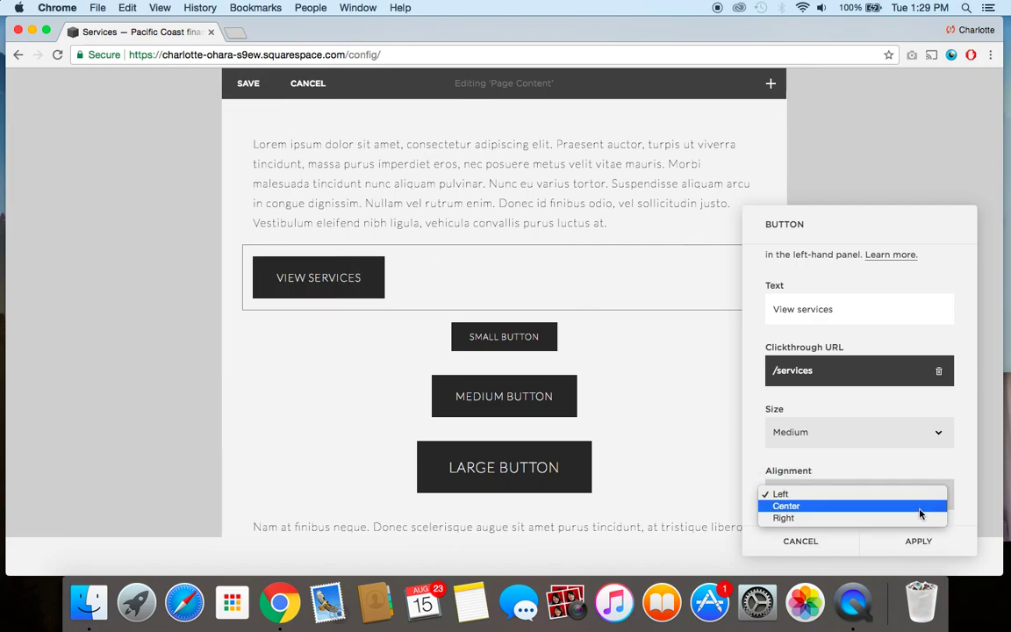
{"action": "left_click", "coordinate": [915, 518]}
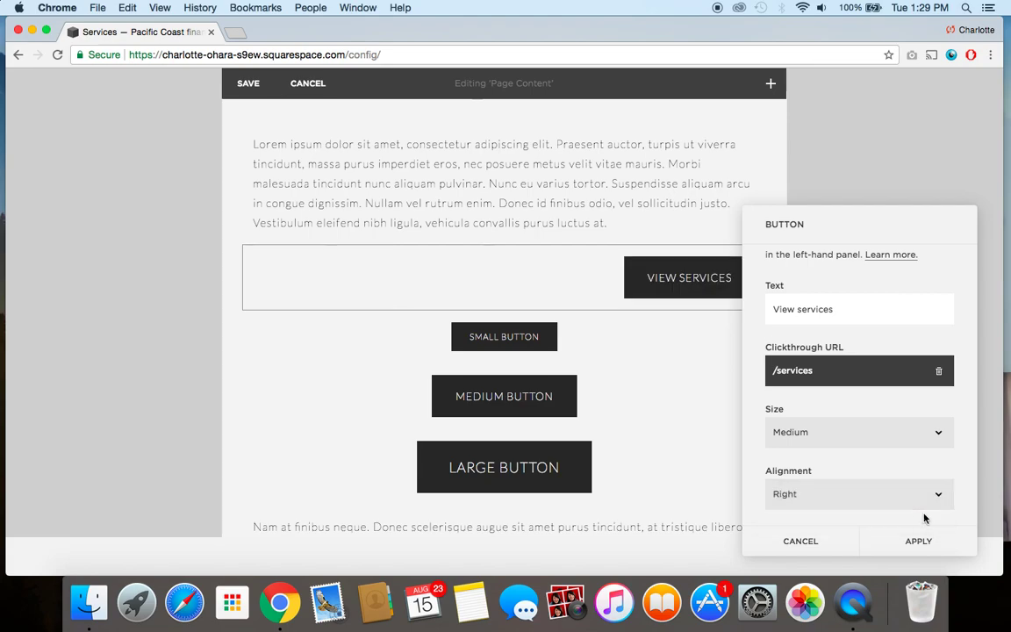
{"action": "left_click", "coordinate": [941, 497]}
{"action": "left_click", "coordinate": [913, 484]}
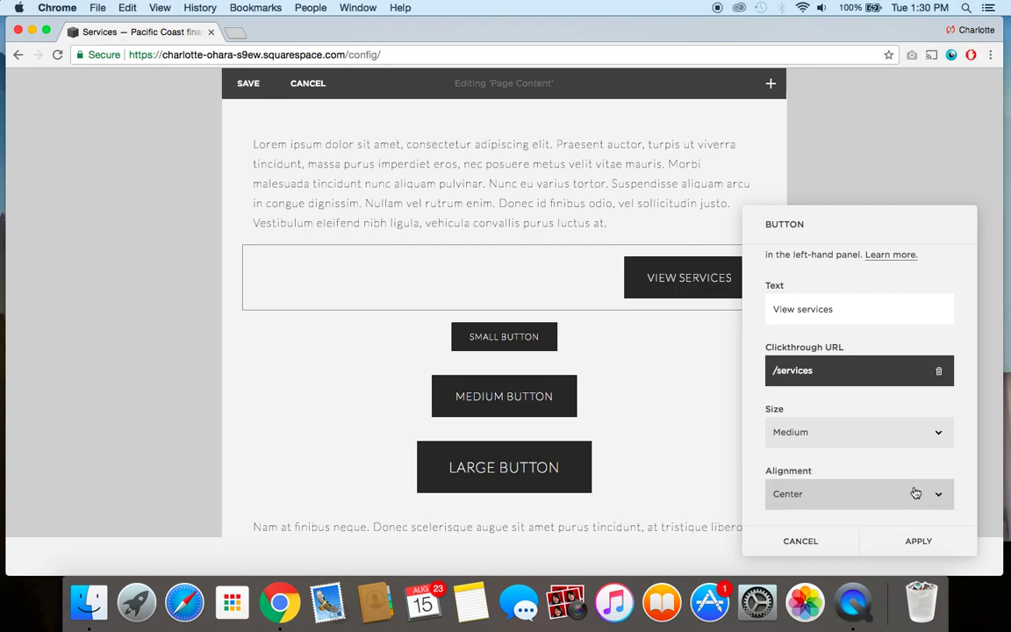
- Apply the button settings and save the page content, leaving edit mode
{"action": "left_click", "coordinate": [908, 543]}
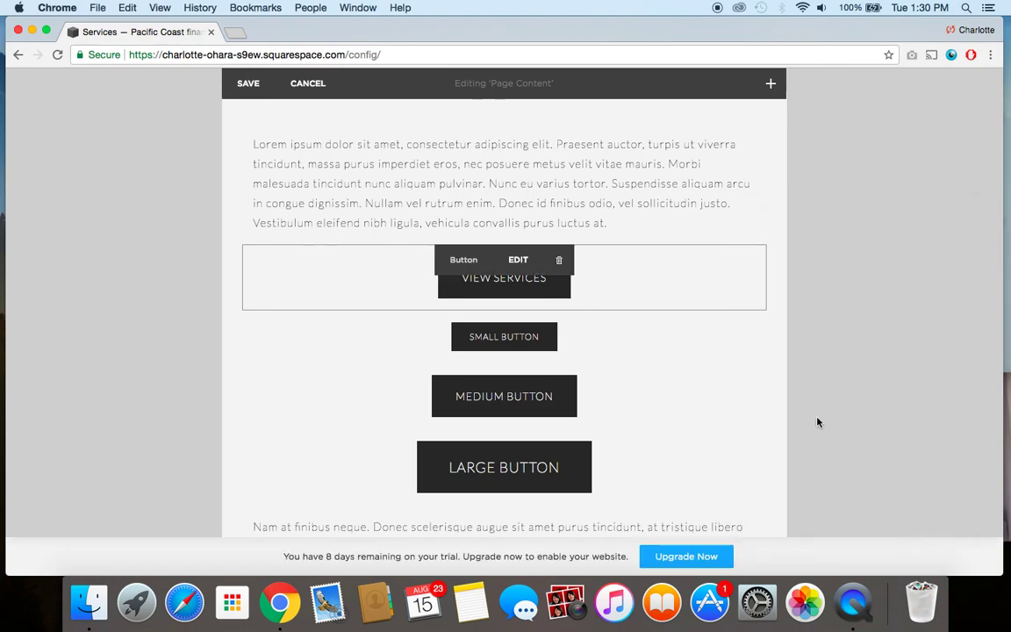
{"action": "left_click", "coordinate": [249, 84]}
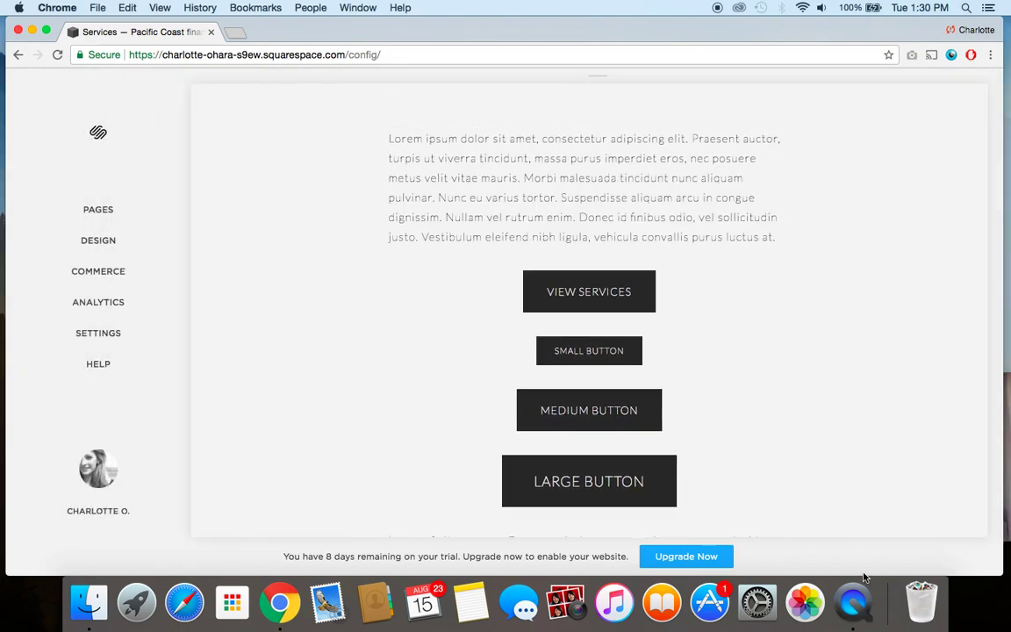
{"action": "left_click", "coordinate": [856, 600]}
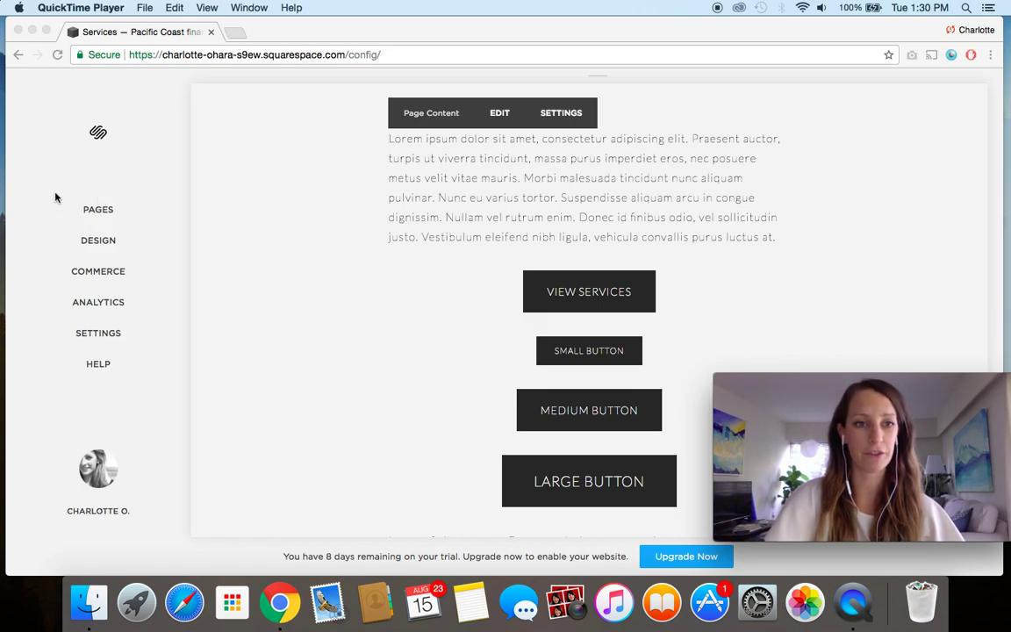
- Open Design > Style and scroll down to the Button Block (Small) settings
{"action": "left_click", "coordinate": [66, 249]}
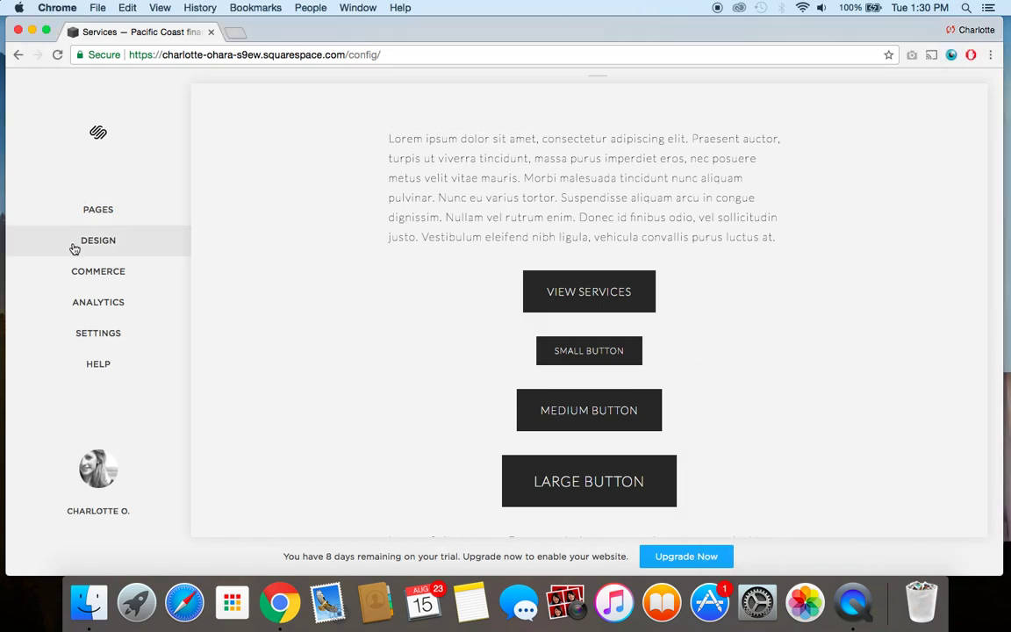
{"action": "left_click", "coordinate": [93, 242]}
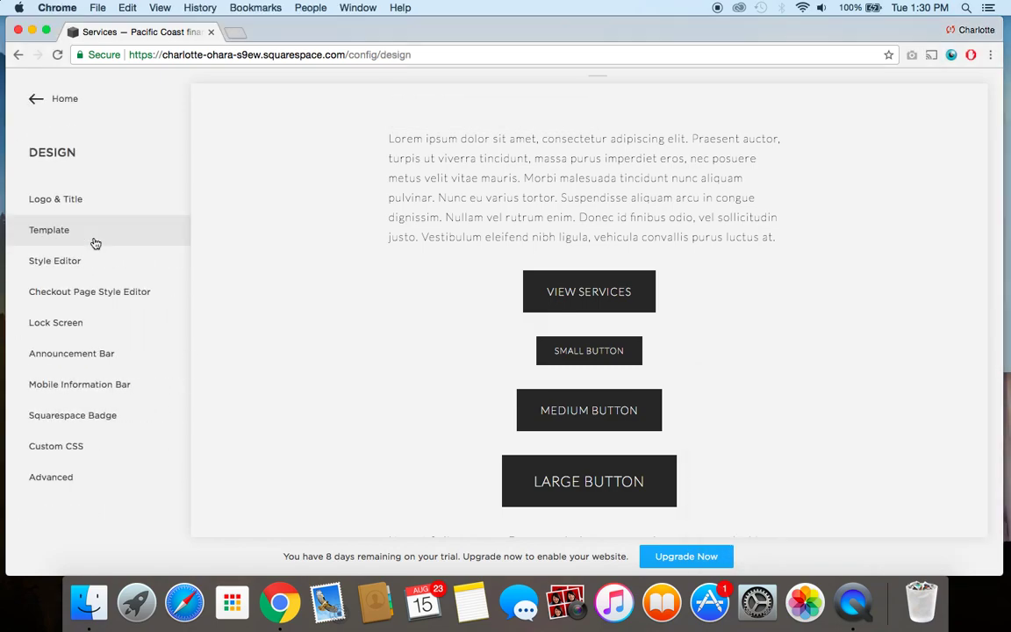
{"action": "left_click", "coordinate": [92, 259]}
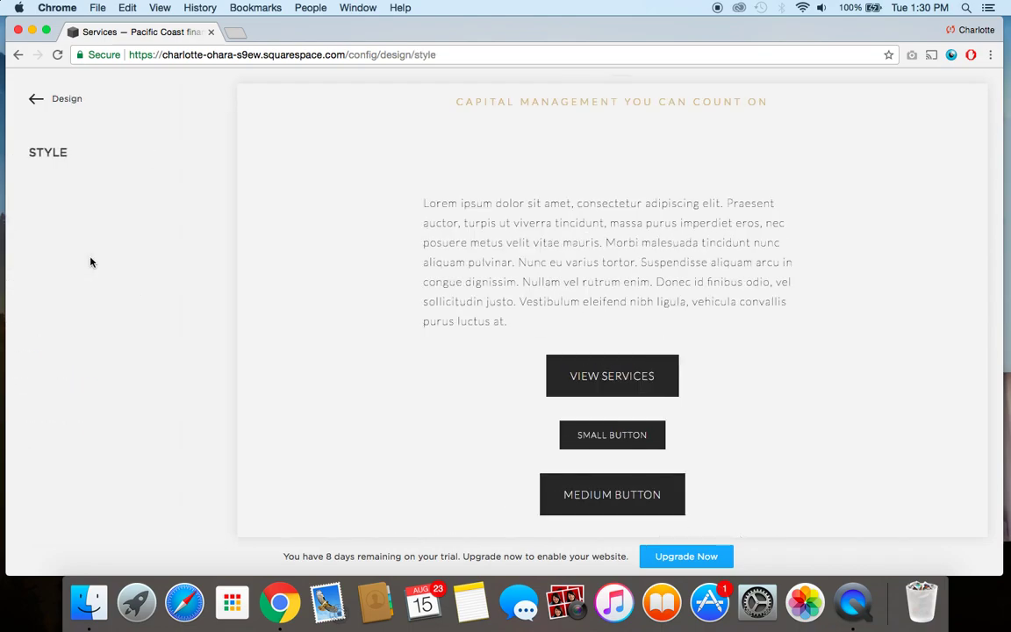
{"action": "scroll", "coordinate": [105, 289], "scroll_direction": "down", "scroll_amount": 3}
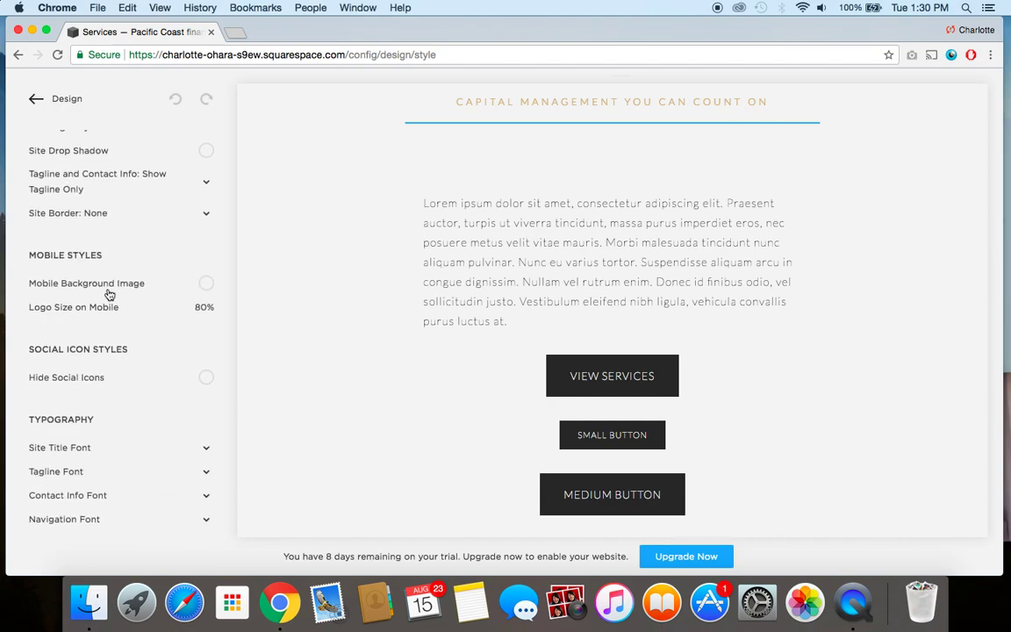
{"action": "scroll", "coordinate": [108, 294], "scroll_direction": "down", "scroll_amount": 12}
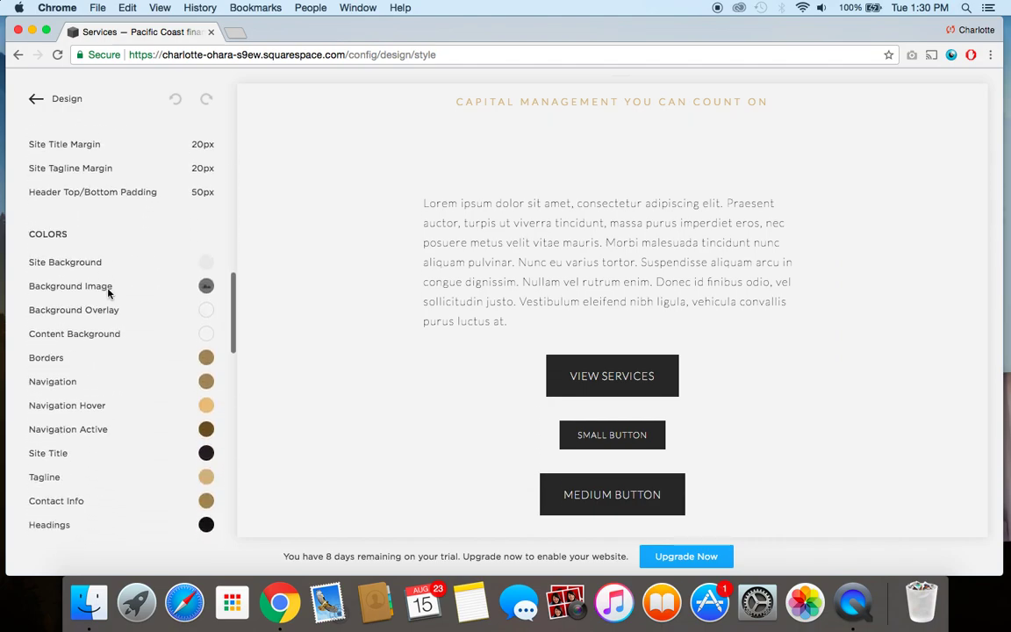
{"action": "scroll", "coordinate": [108, 294], "scroll_direction": "down", "scroll_amount": 10}
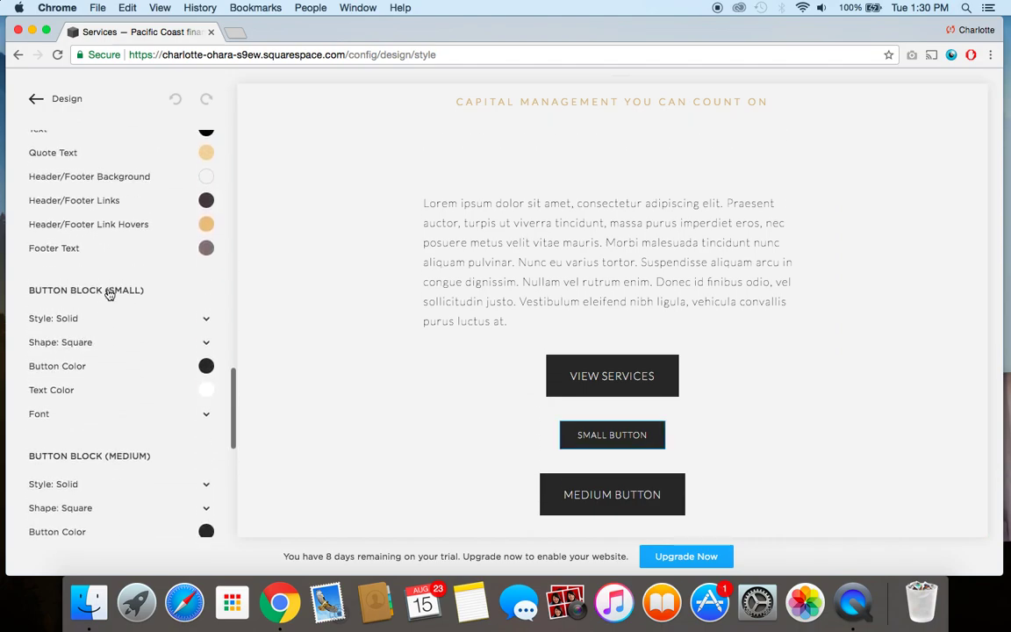
{"action": "scroll", "coordinate": [118, 299], "scroll_direction": "down", "scroll_amount": 1}
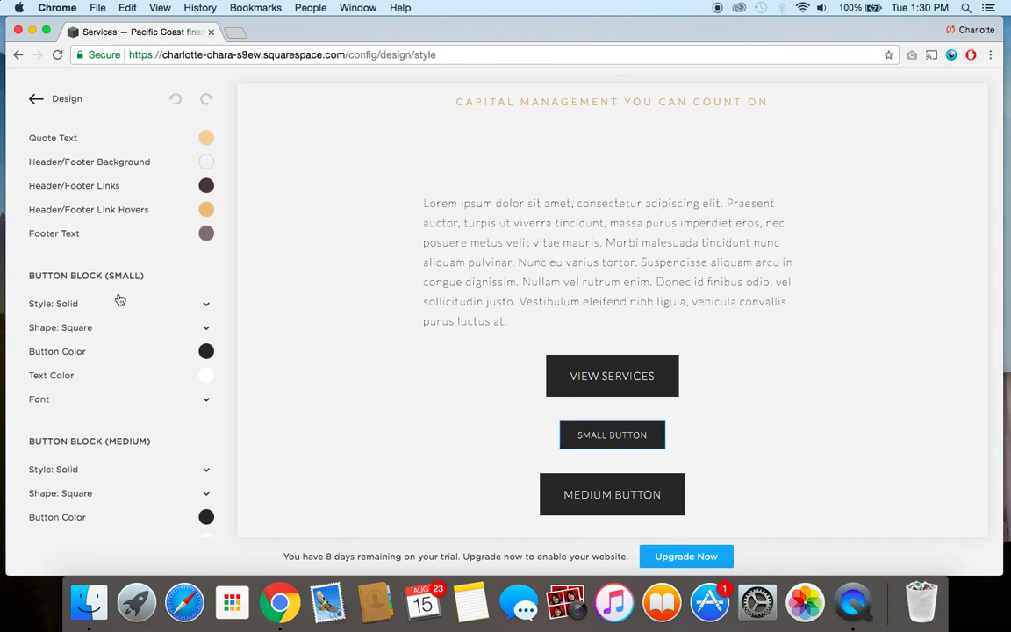
{"action": "scroll", "coordinate": [120, 300], "scroll_direction": "down", "scroll_amount": 8}
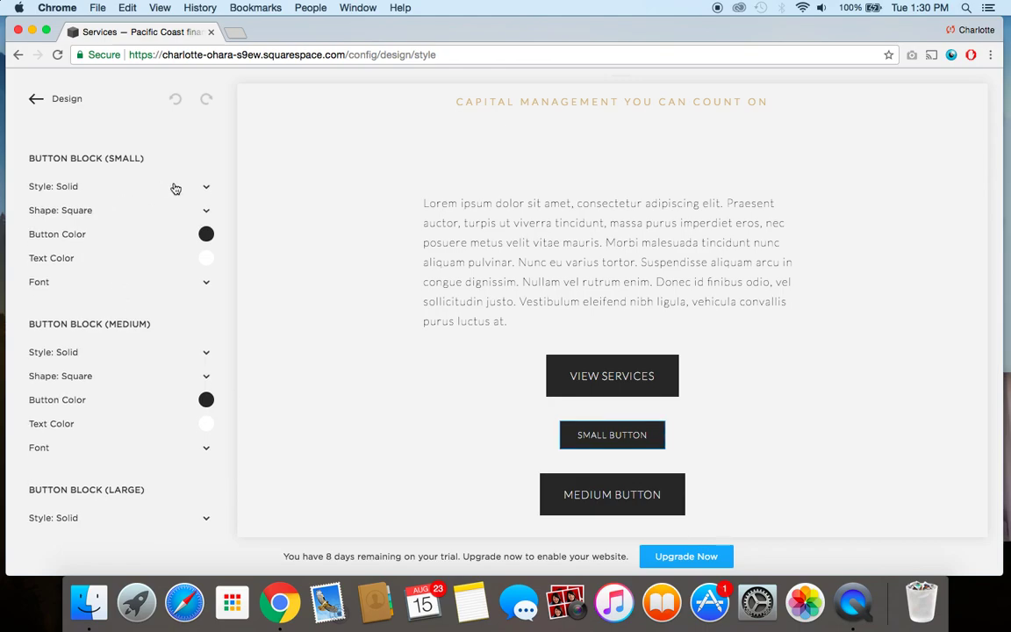
- Make the small button Solid, Rounded and gold rgba(162,131,78,1)
{"action": "left_click", "coordinate": [207, 188]}
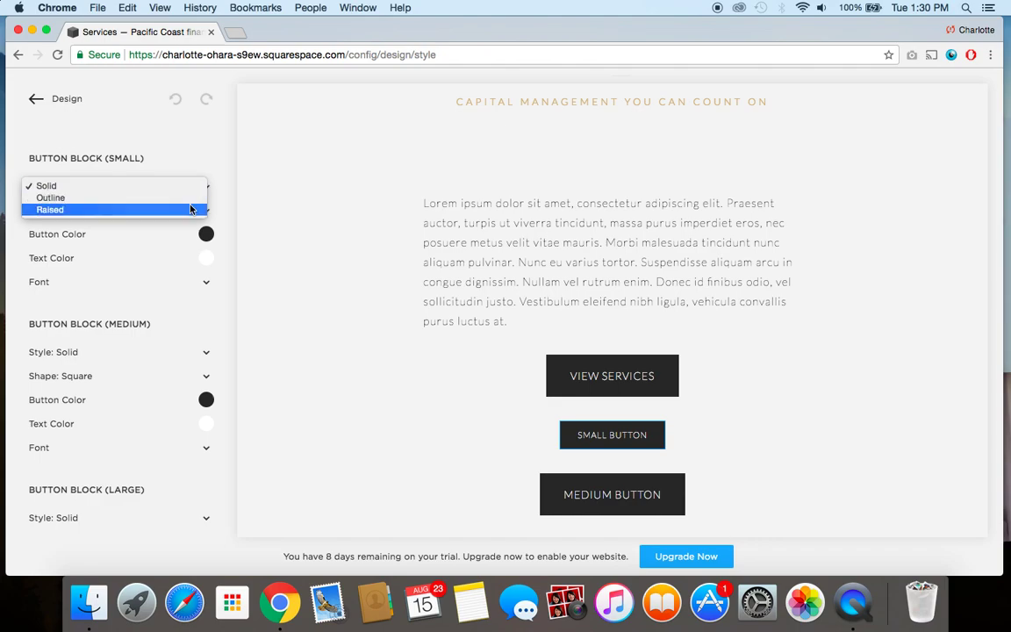
{"action": "left_click", "coordinate": [198, 169]}
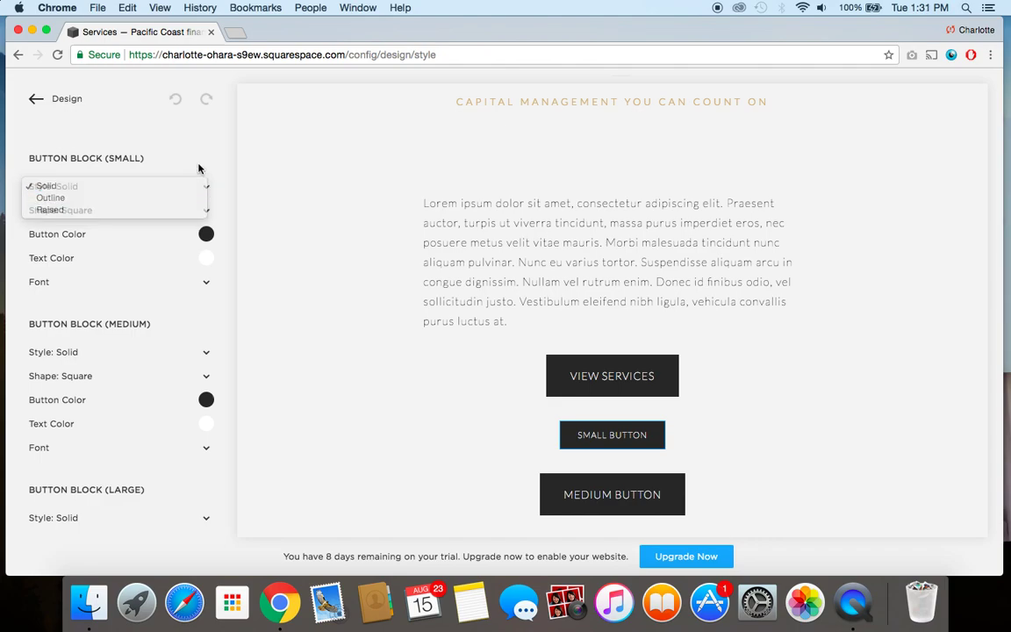
{"action": "left_click", "coordinate": [206, 210]}
{"action": "left_click", "coordinate": [186, 222]}
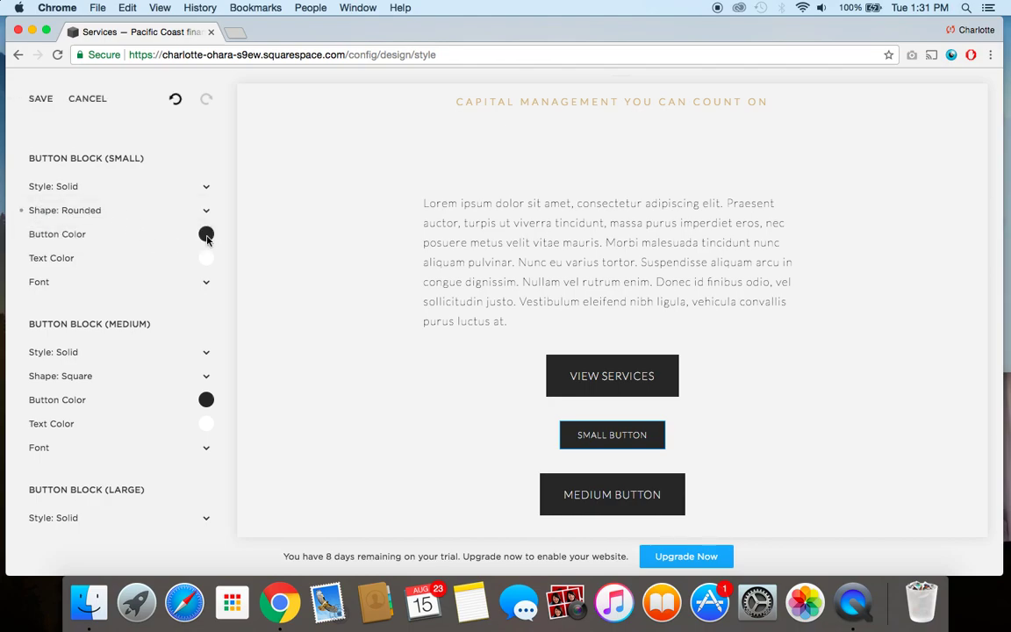
{"action": "left_click", "coordinate": [207, 235]}
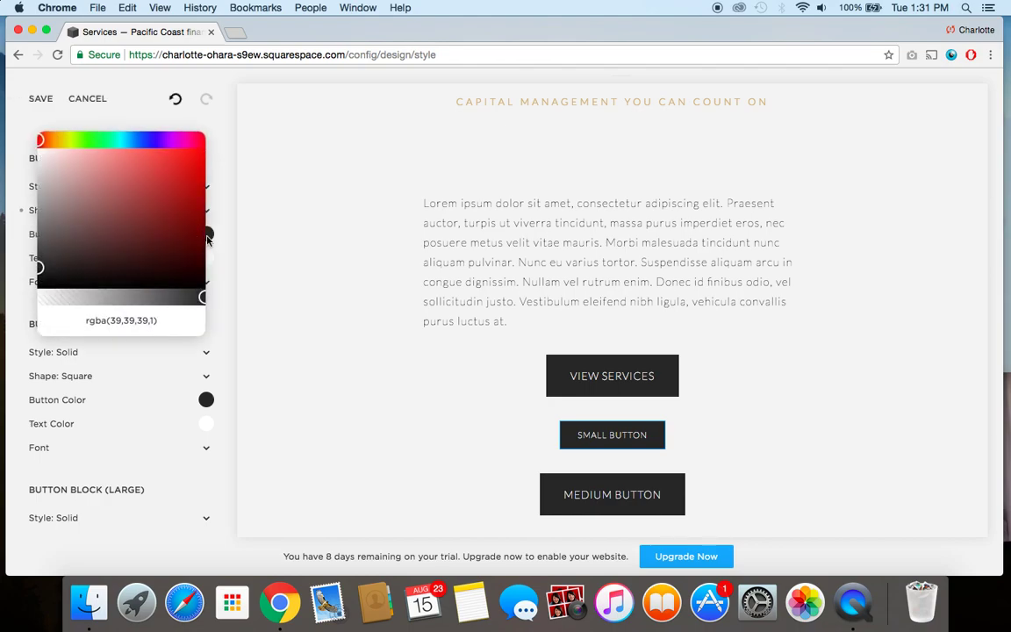
{"action": "triple_click", "coordinate": [140, 319]}
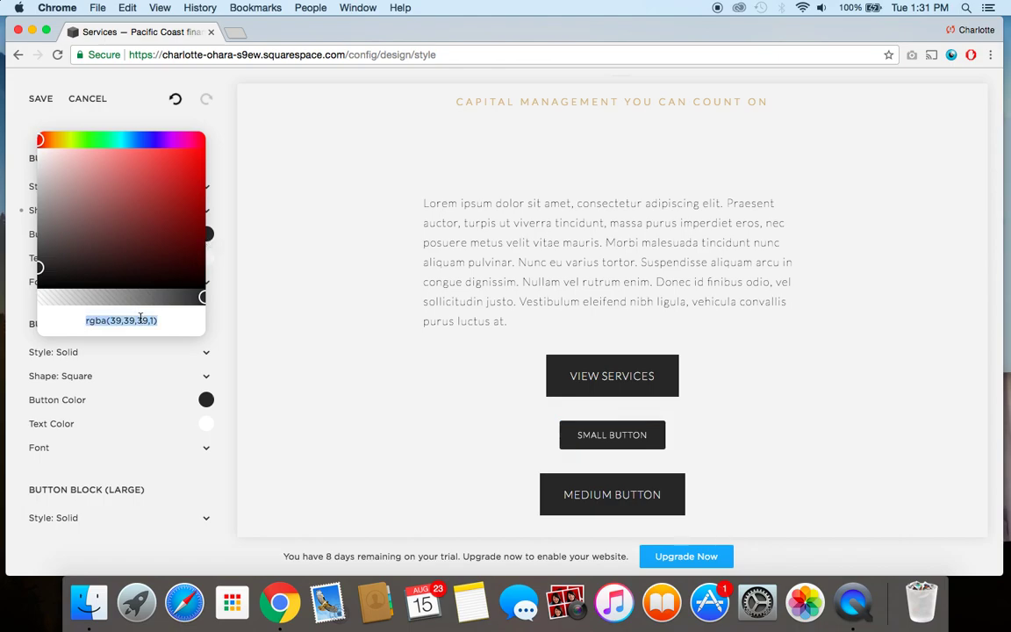
{"action": "type", "text": "rgba(162,131,78,1)"}
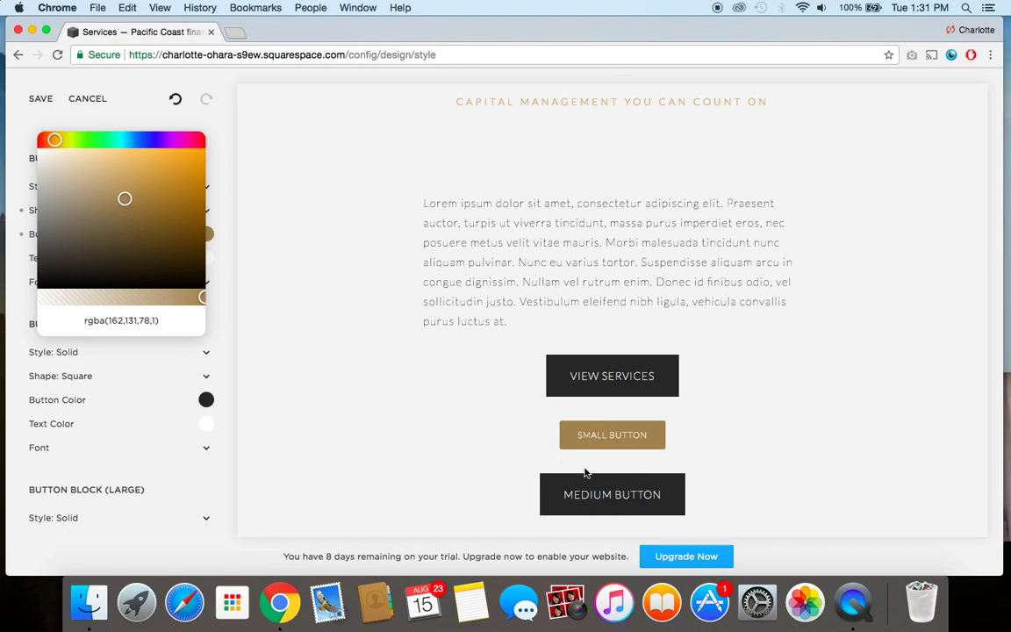
{"action": "left_click", "coordinate": [141, 340]}
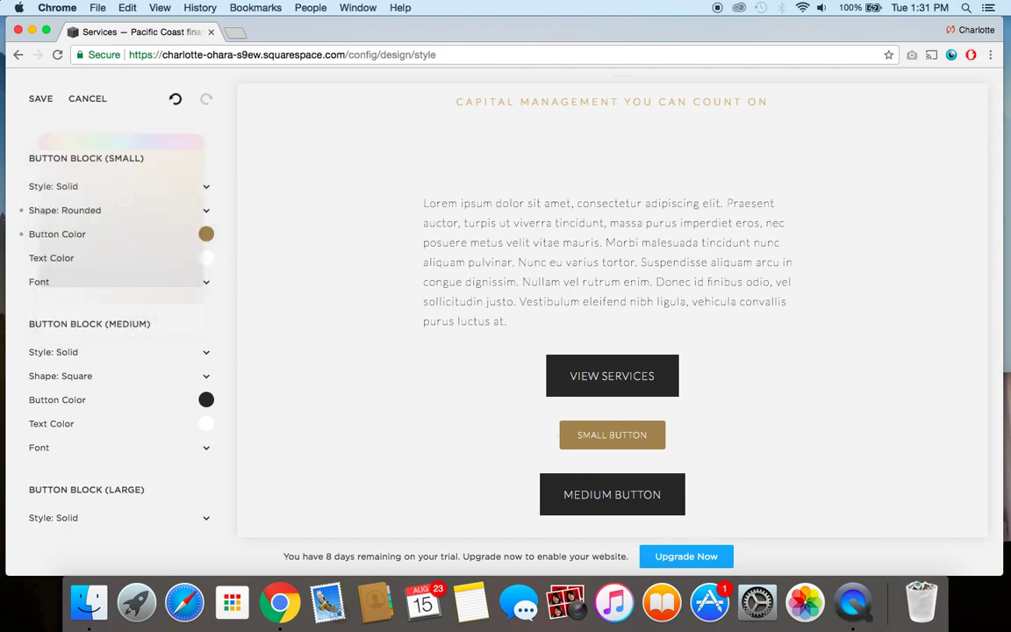
- Change the small button font to Katarine Web, leaving its text colour unchanged
{"action": "left_click", "coordinate": [204, 263]}
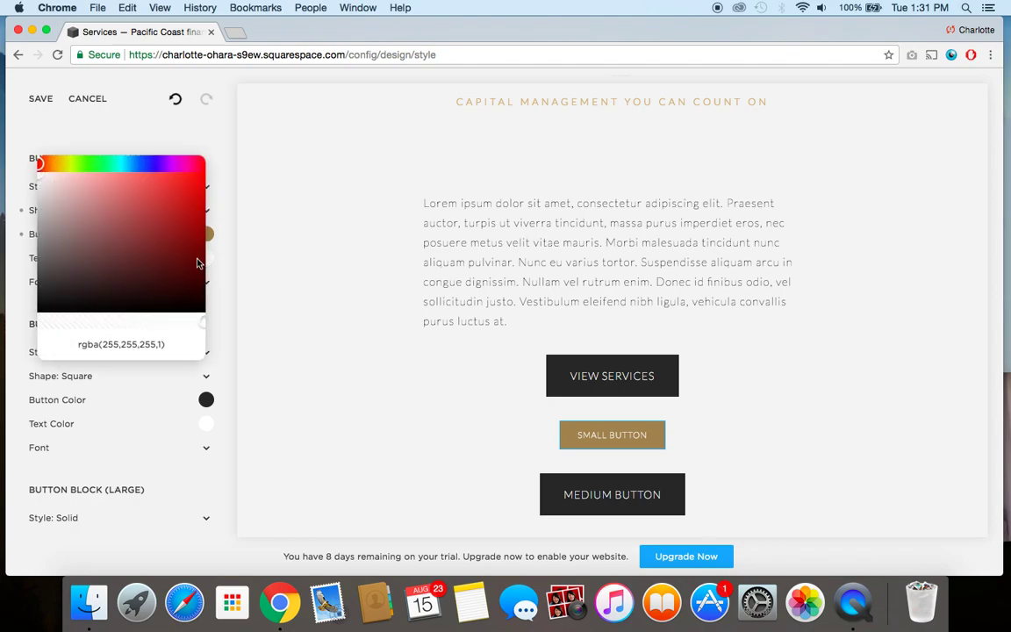
{"action": "left_click", "coordinate": [21, 277]}
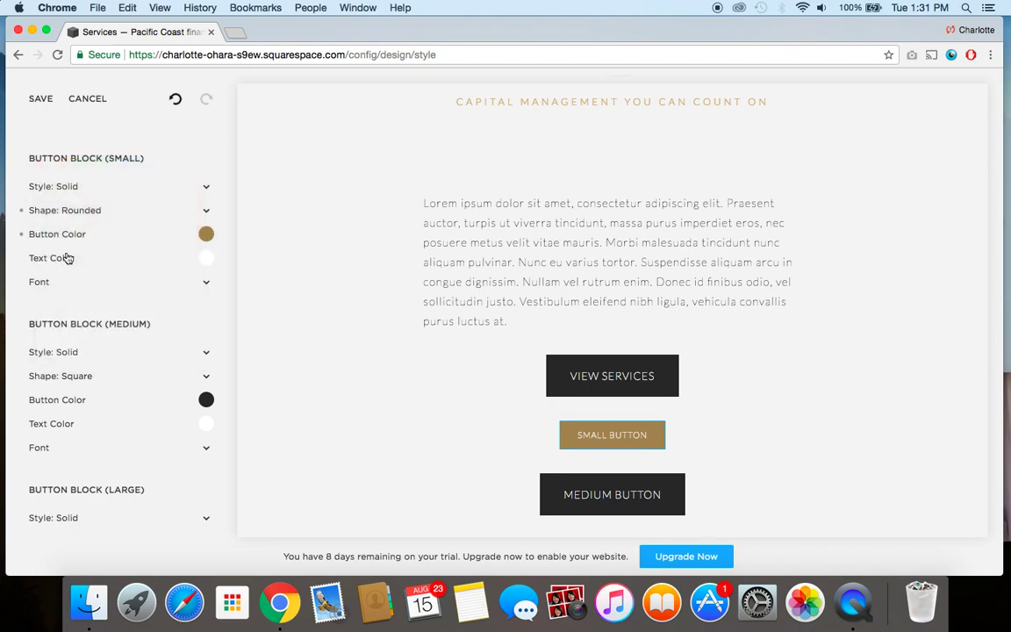
{"action": "left_click", "coordinate": [206, 282]}
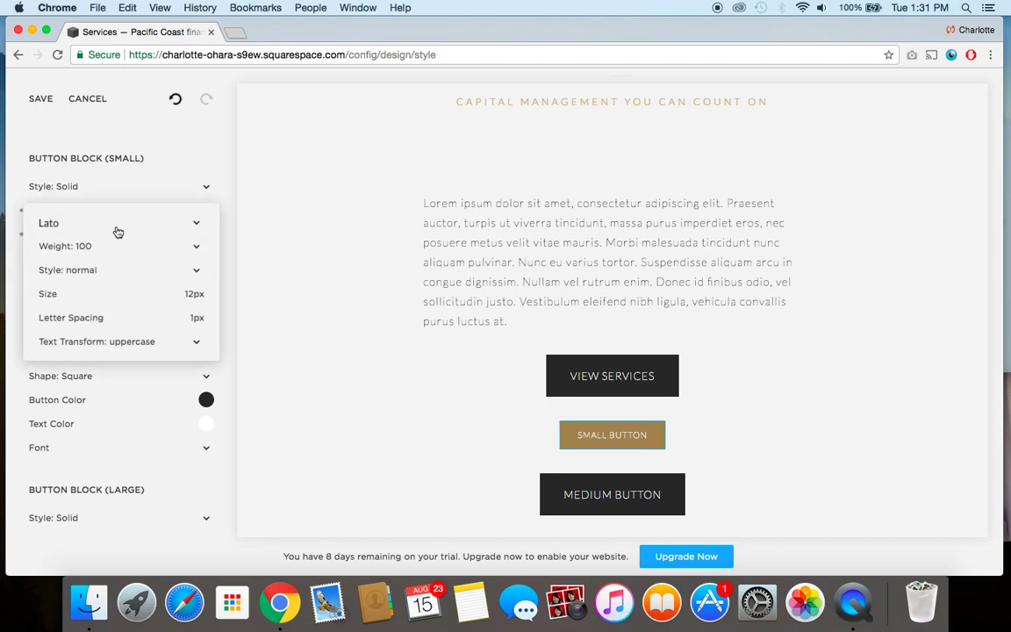
{"action": "left_click", "coordinate": [198, 226]}
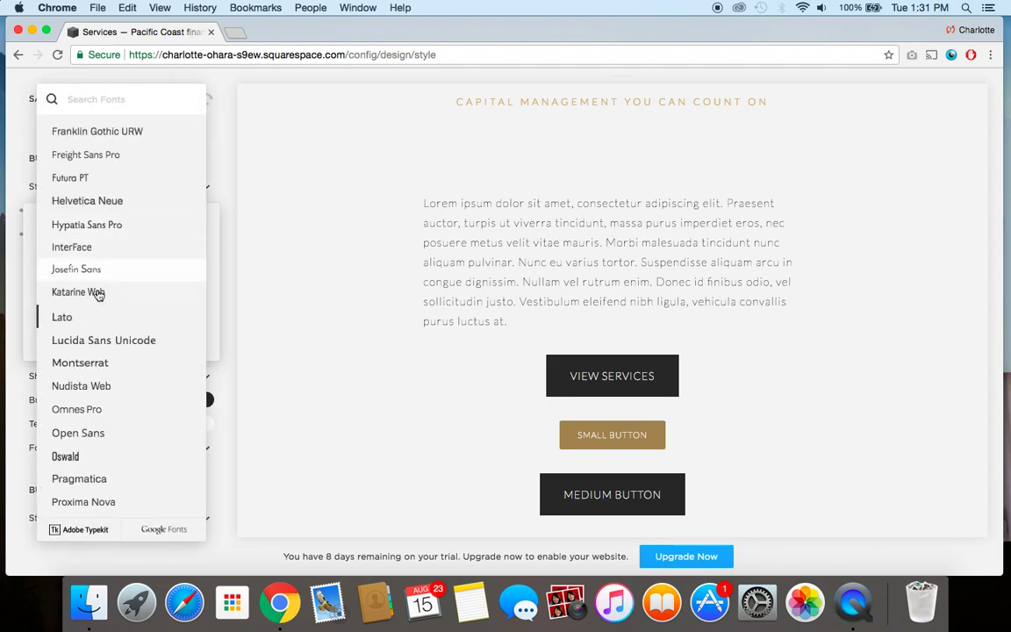
{"action": "left_click", "coordinate": [86, 299]}
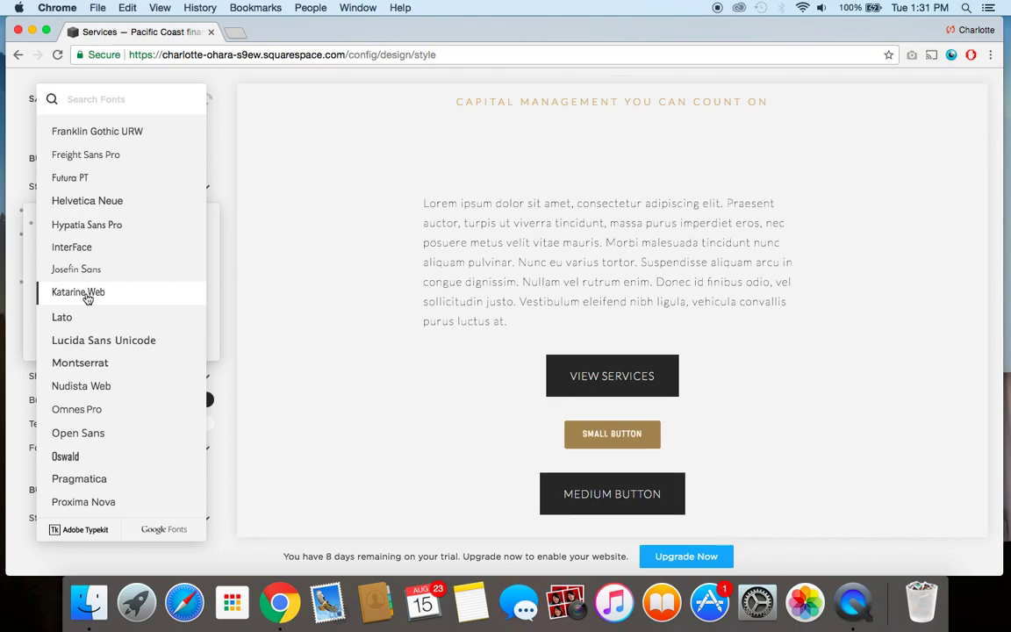
{"action": "left_click", "coordinate": [31, 296]}
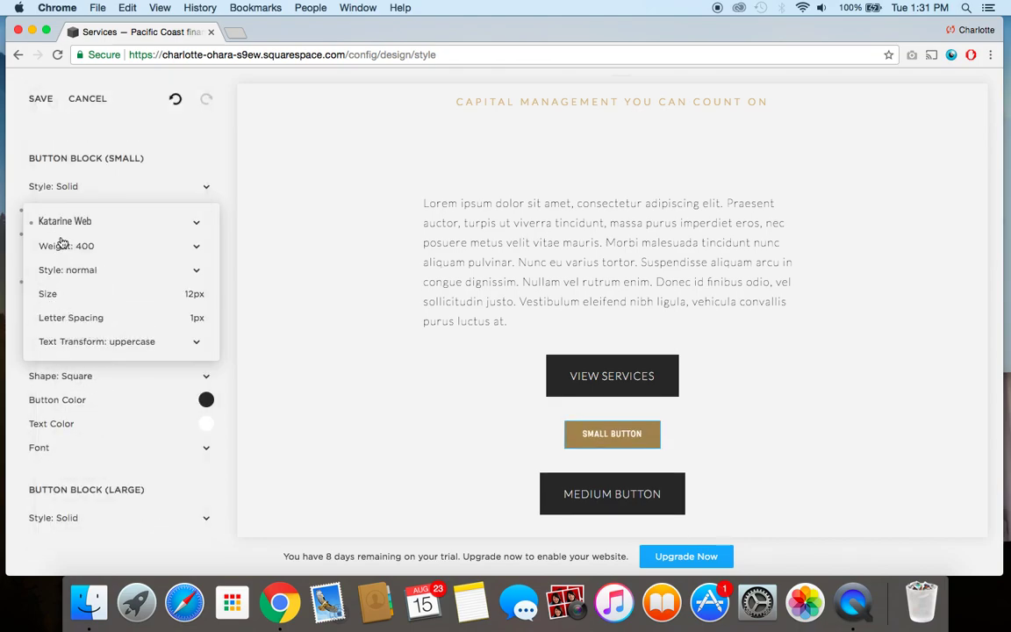
{"action": "mouse_move", "coordinate": [107, 318]}
{"action": "left_click", "coordinate": [15, 340]}
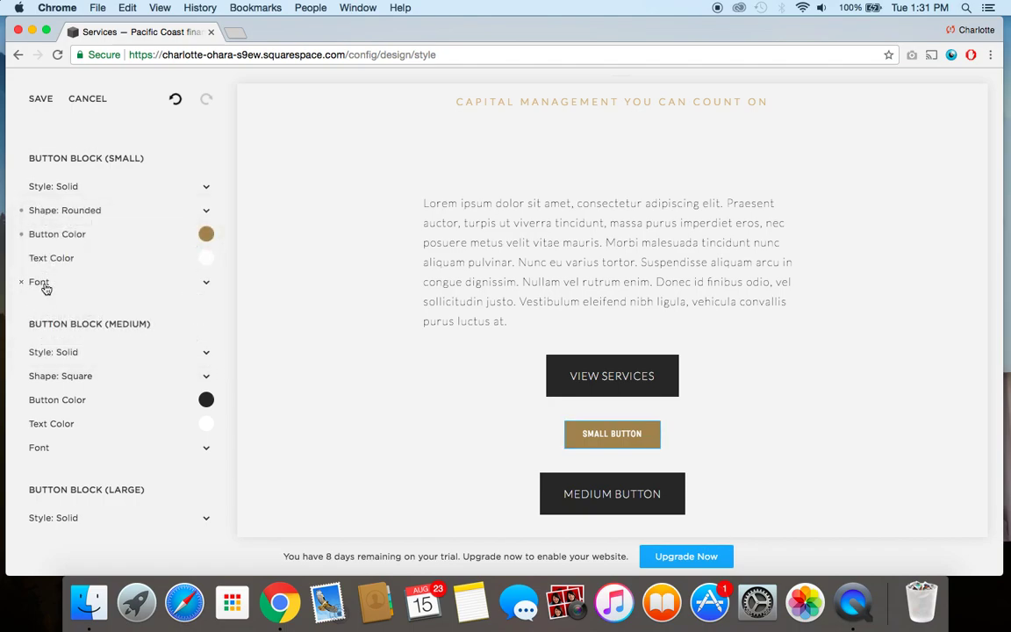
- Check the restyled buttons in the preview and save the small button style changes
{"action": "scroll", "coordinate": [44, 287], "scroll_direction": "down", "scroll_amount": 1}
{"action": "scroll", "coordinate": [99, 261], "scroll_direction": "down", "scroll_amount": 5}
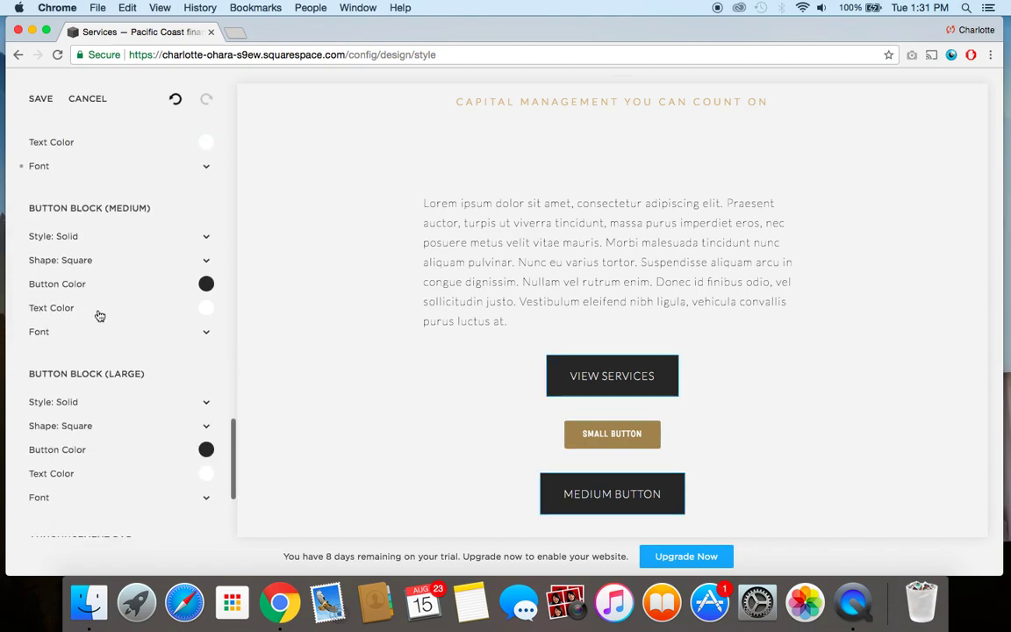
{"action": "scroll", "coordinate": [114, 312], "scroll_direction": "up", "scroll_amount": 3}
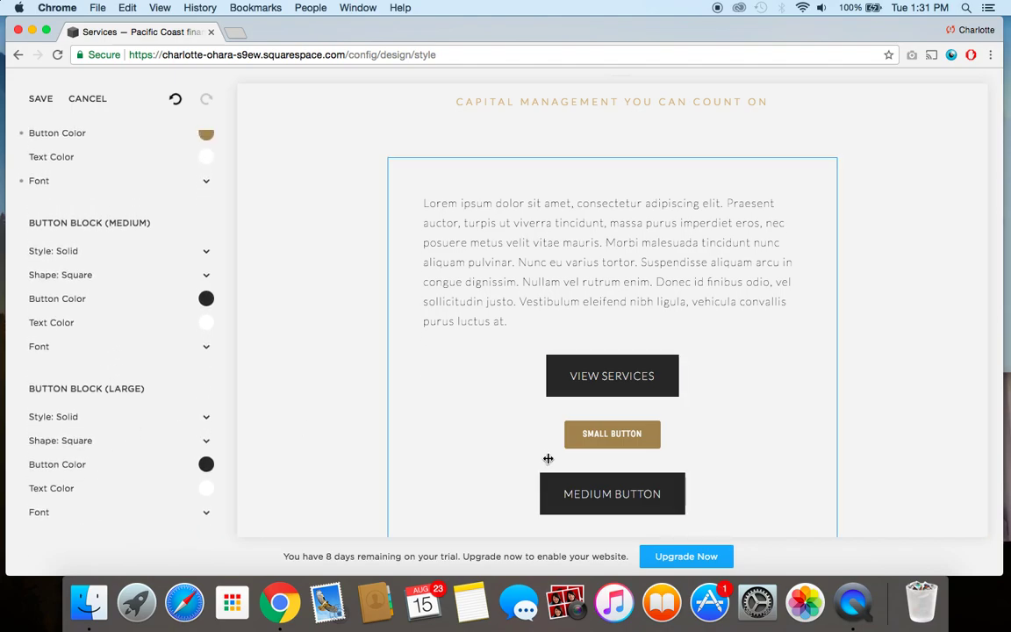
{"action": "scroll", "coordinate": [548, 452], "scroll_direction": "down", "scroll_amount": 4}
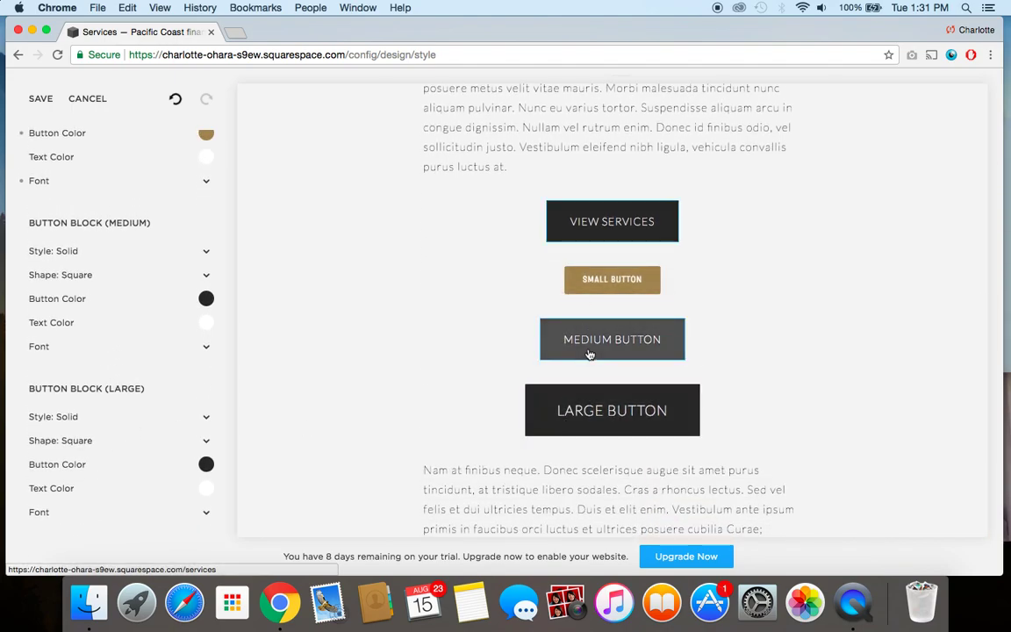
{"action": "scroll", "coordinate": [468, 333], "scroll_direction": "up", "scroll_amount": 1}
{"action": "scroll", "coordinate": [467, 333], "scroll_direction": "up", "scroll_amount": 1}
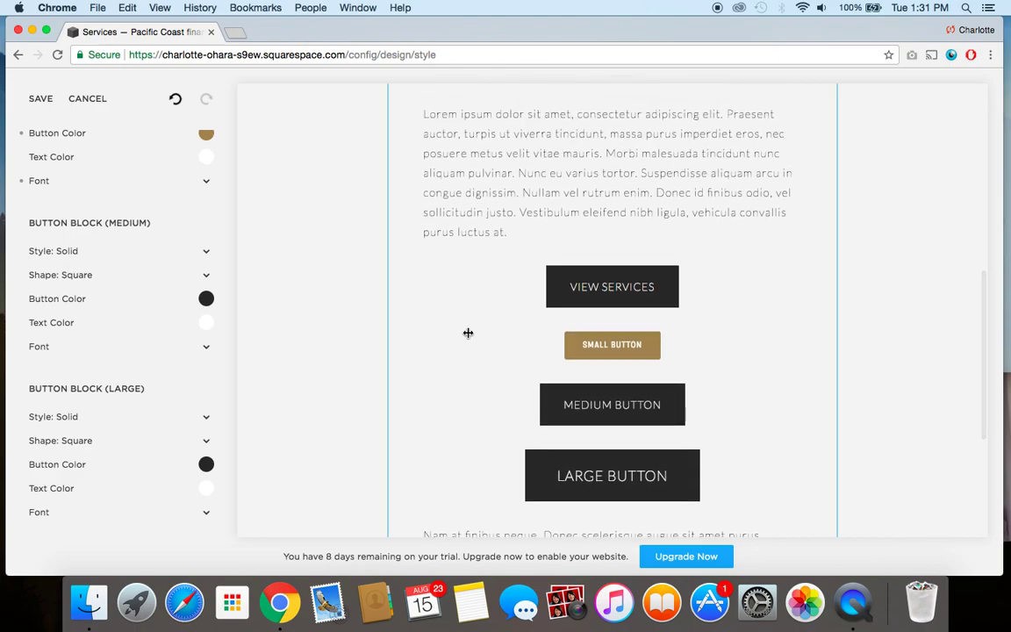
{"action": "left_click", "coordinate": [40, 101]}
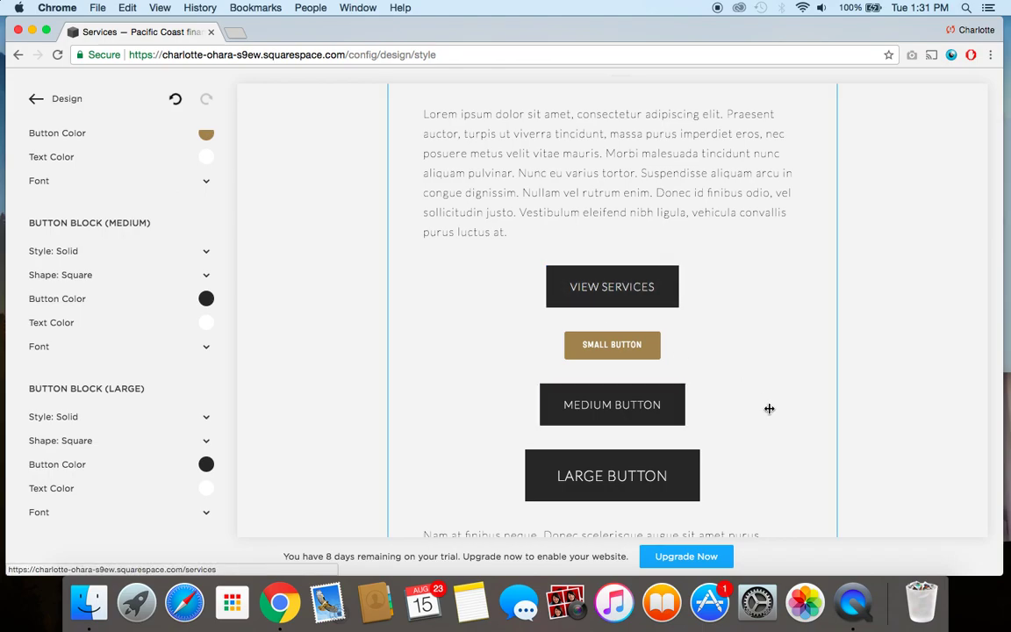
{"action": "left_click", "coordinate": [853, 602]}
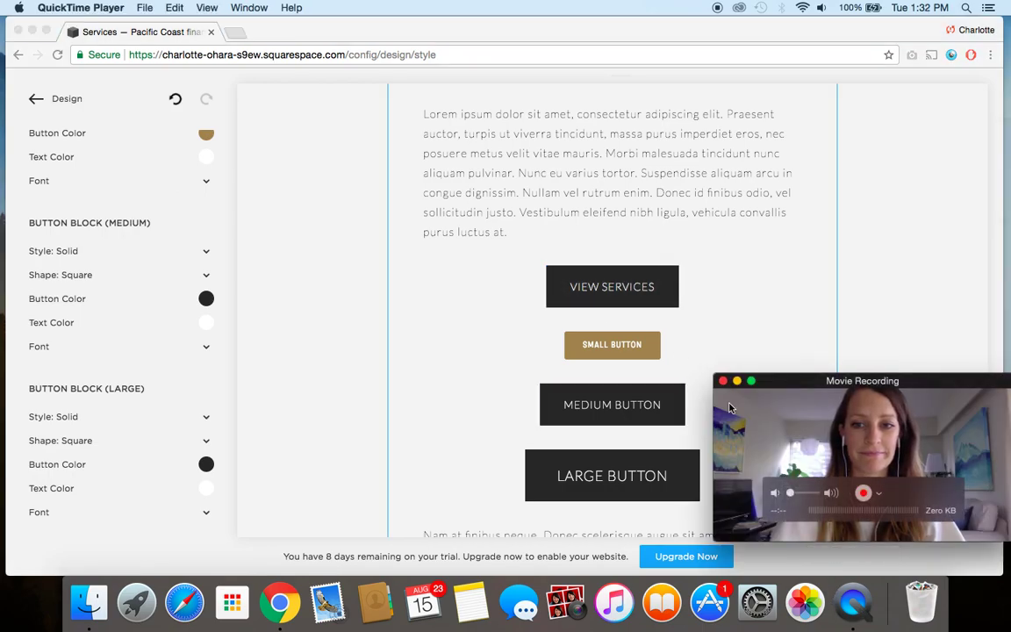
- Enlarge the QuickTime webcam Movie Recording window by dragging its top-left corner over the browser
{"action": "left_click_drag", "start_coordinate": [713, 373], "coordinate": [2, 13]}
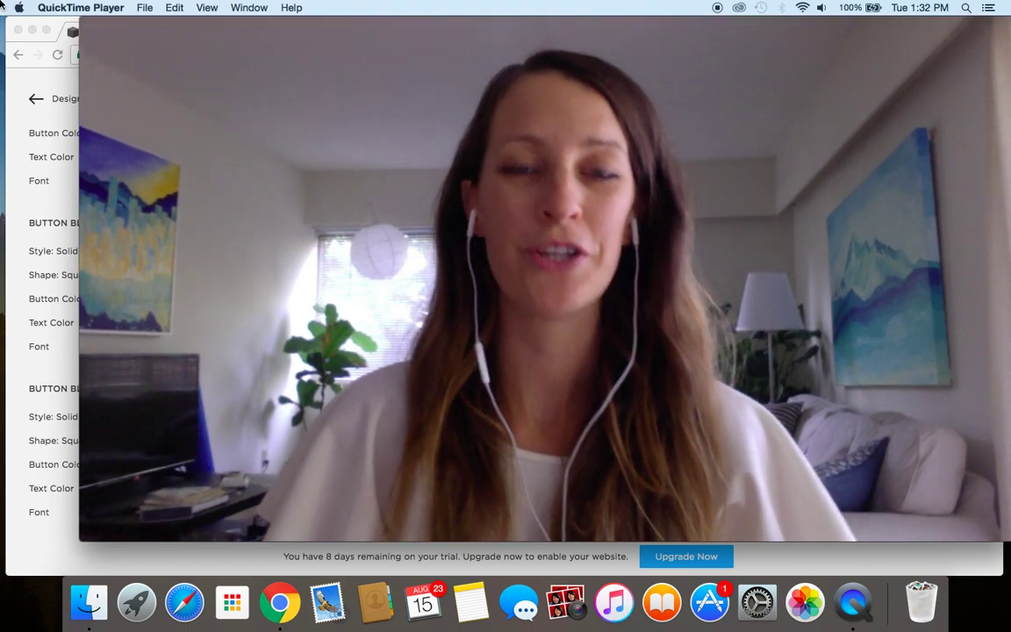